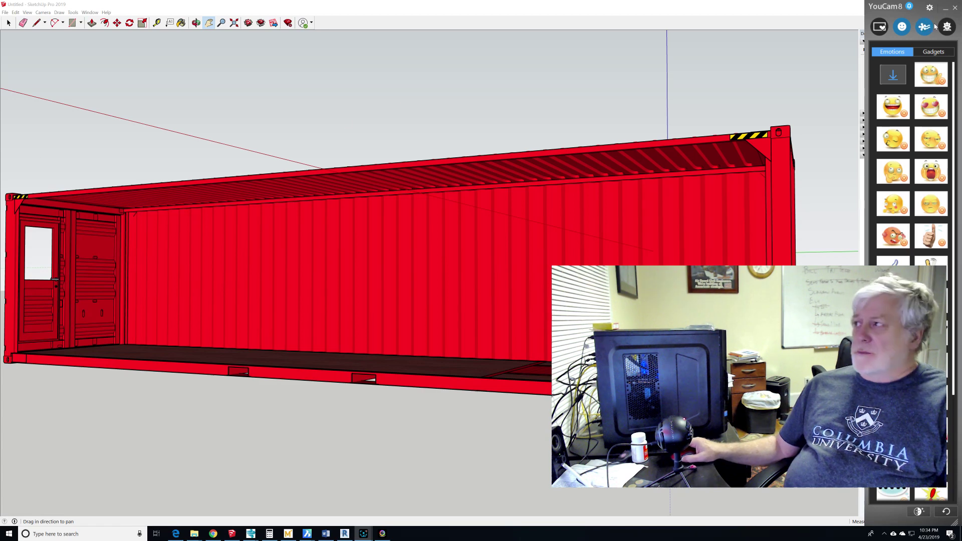
Examine the closed corrugated side of the red container model, including its end wall, bottom rail and top rail
click(957, 6)
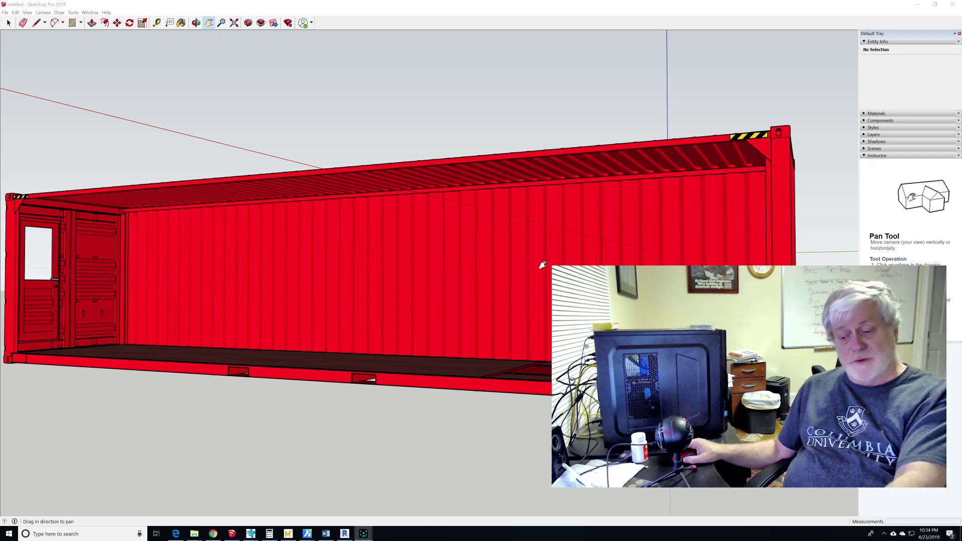
drag(542, 260, 16, 262)
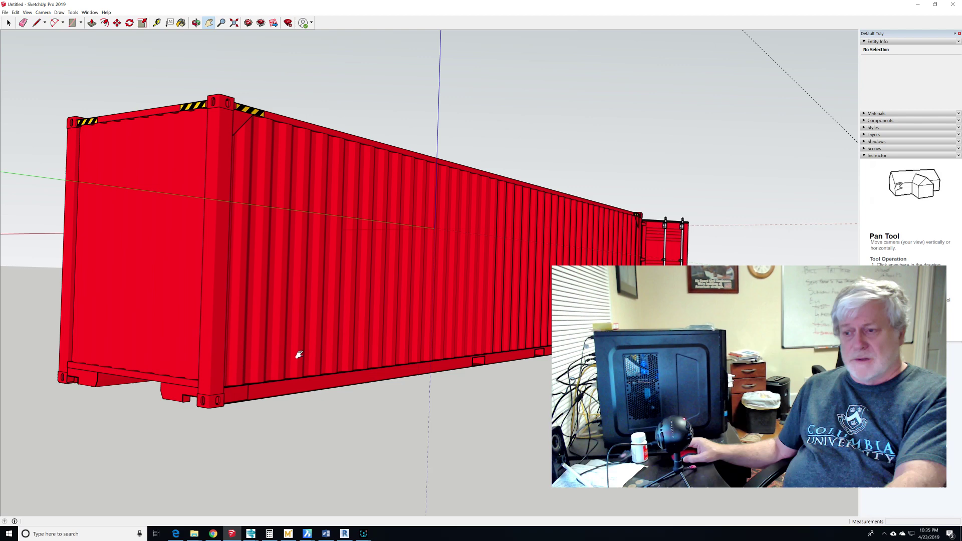
scroll(341, 386, up, 3)
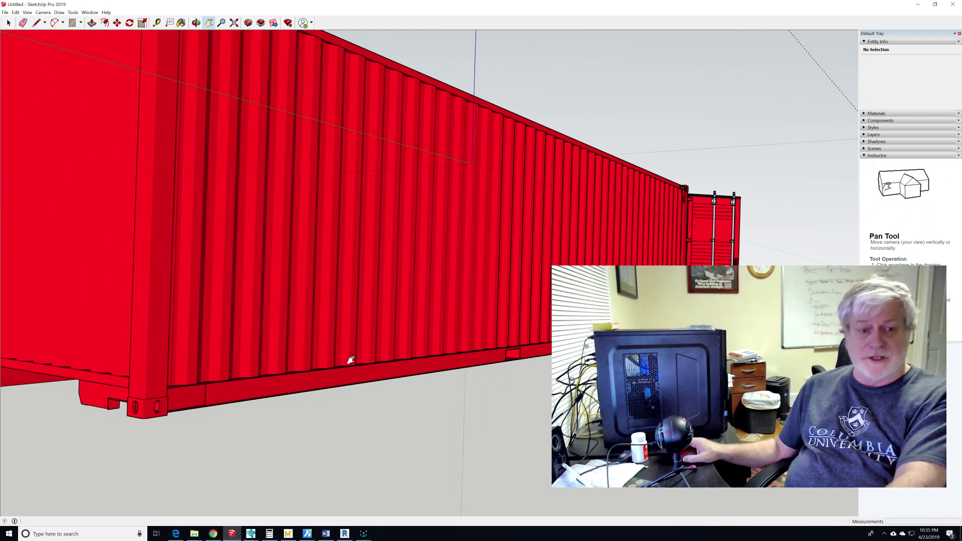
drag(364, 354, 326, 241)
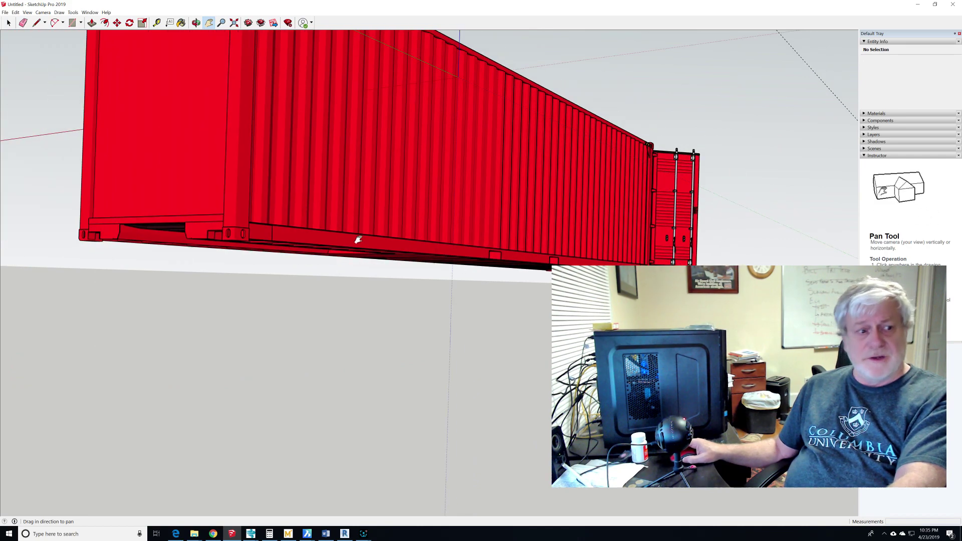
scroll(450, 250, up, 8)
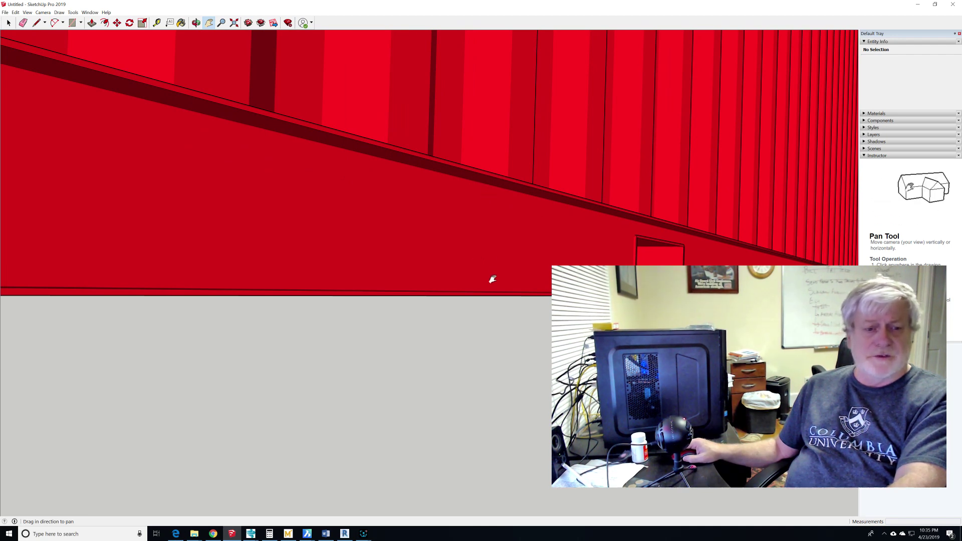
scroll(492, 280, down, 10)
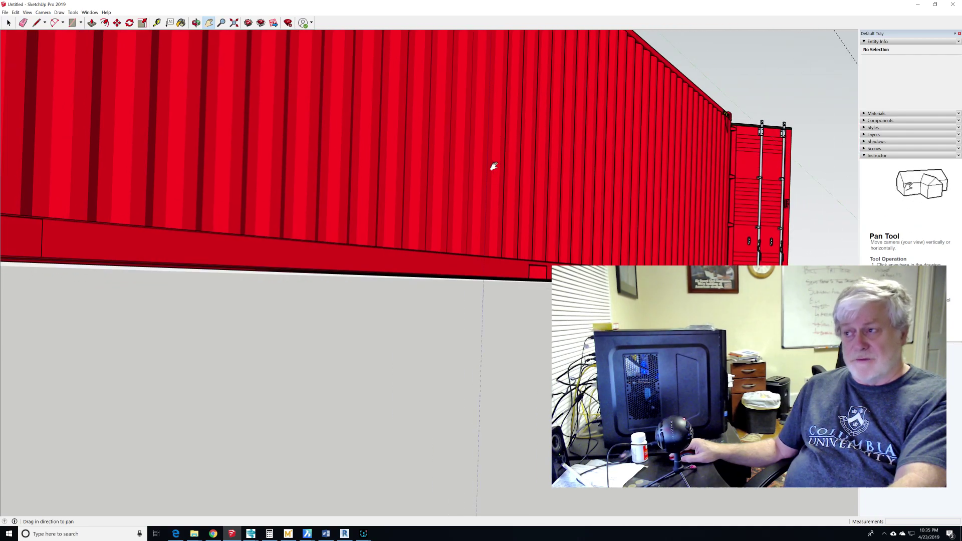
scroll(508, 326, up, 10)
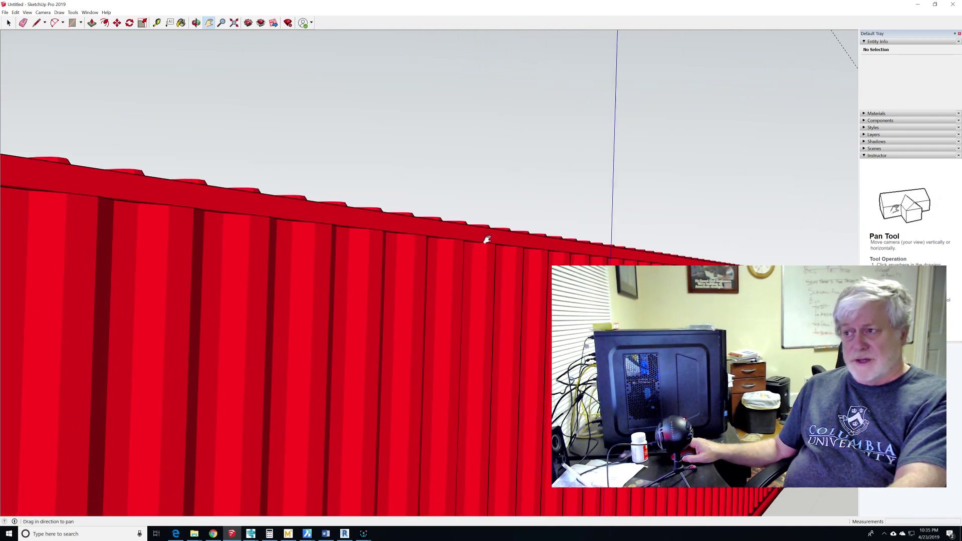
drag(487, 239, 464, 234)
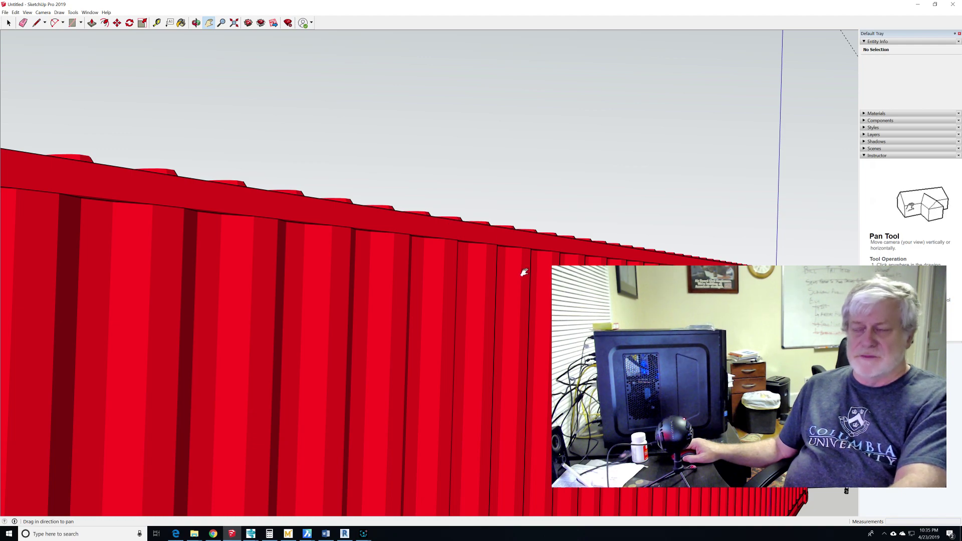
scroll(522, 272, down, 4)
drag(526, 278, 468, 219)
drag(361, 284, 507, 284)
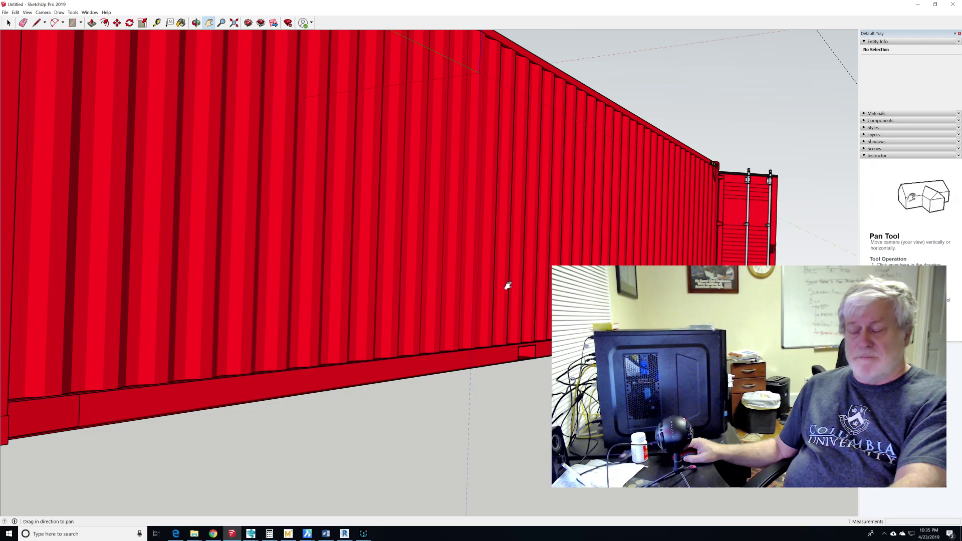
scroll(511, 285, down, 2)
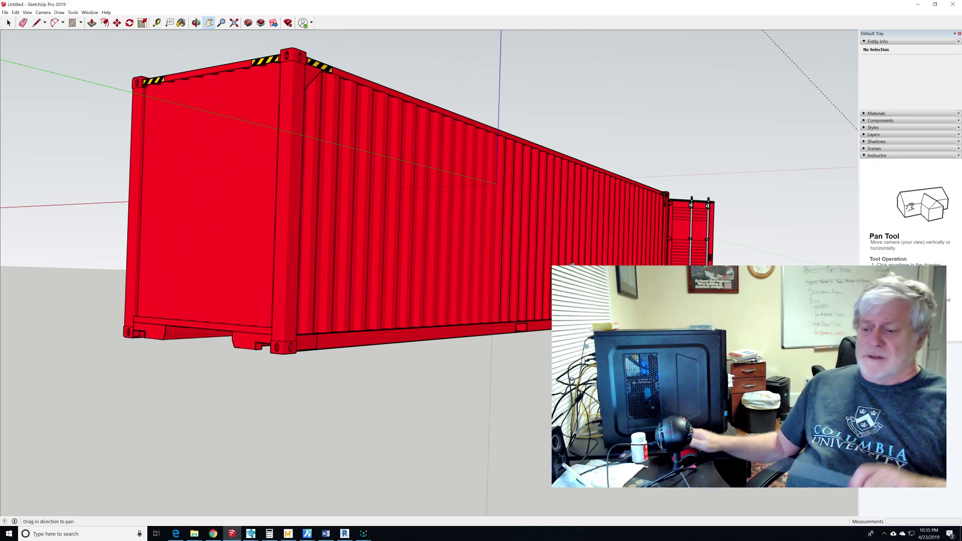
Examine the container's open side, looking at the floor, the door end and the long open edge
drag(456, 247, 278, 255)
key(o)
key(h)
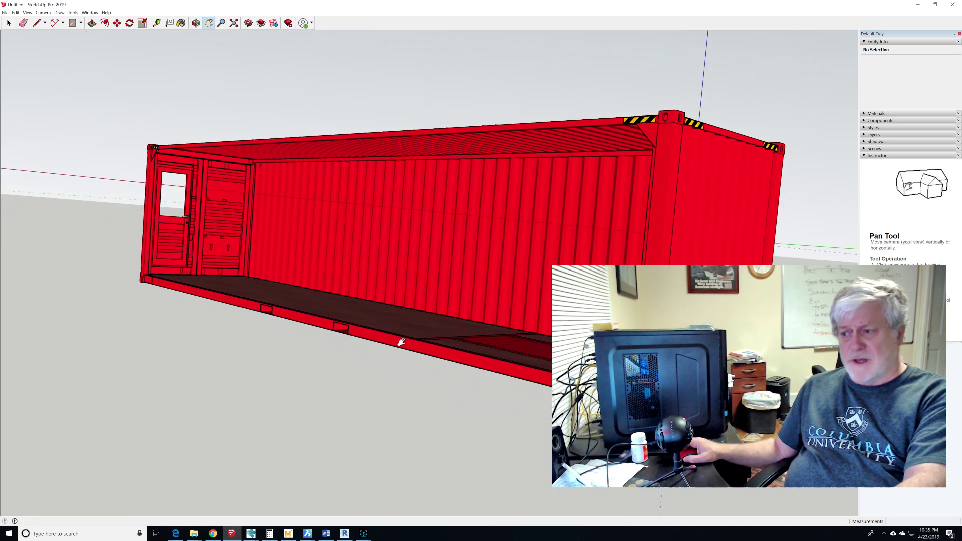
scroll(401, 343, up, 2)
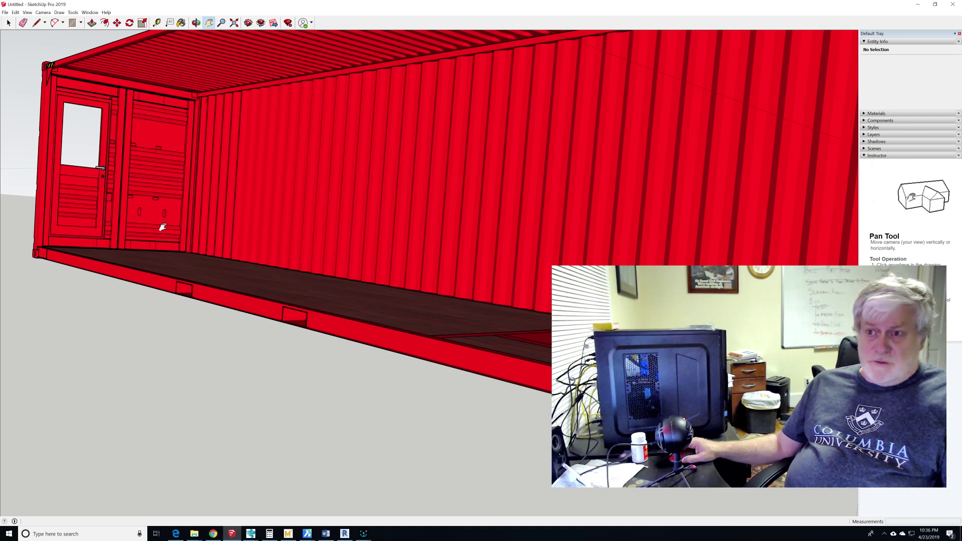
scroll(139, 193, down, 3)
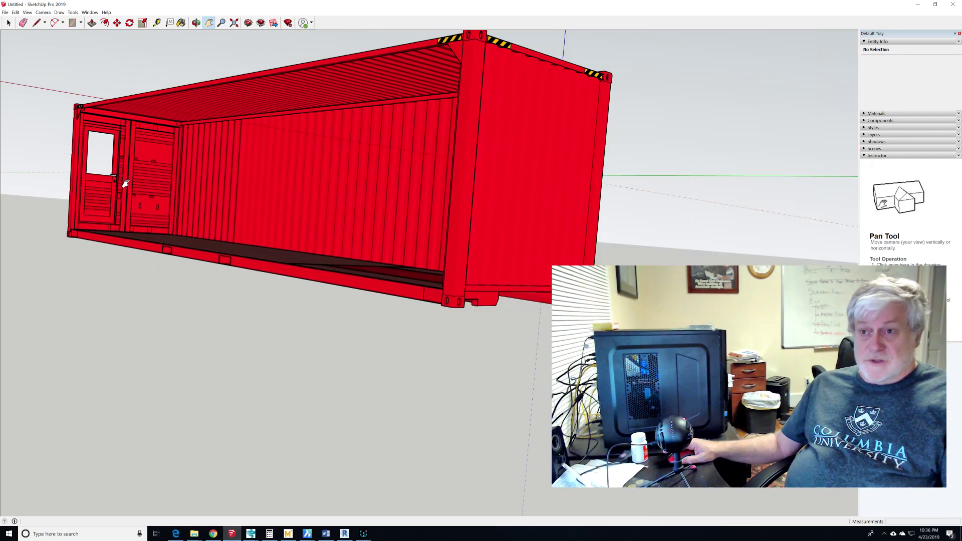
scroll(133, 181, up, 1)
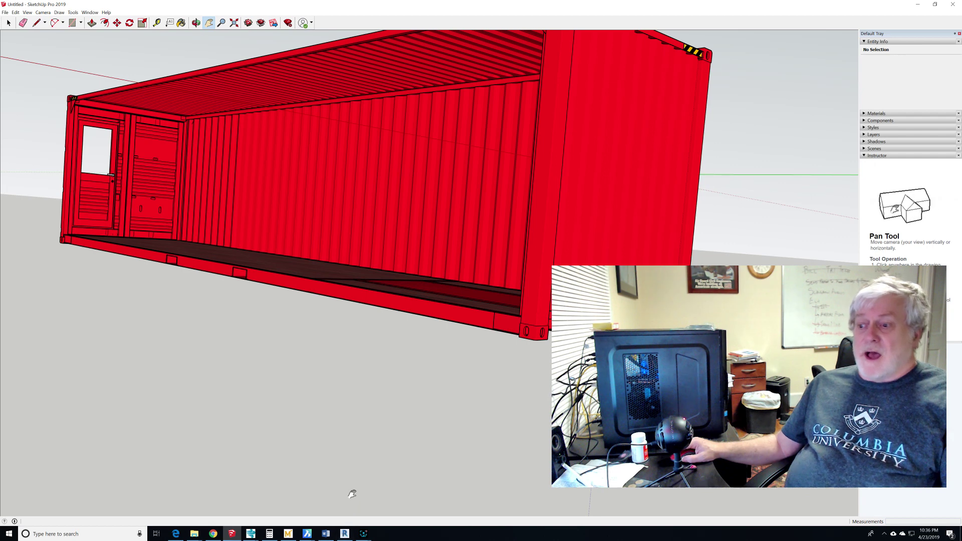
Switch to the BricsCAD drawing and examine the open-sided container cross-section from roof to floor
mouse_move(307, 538)
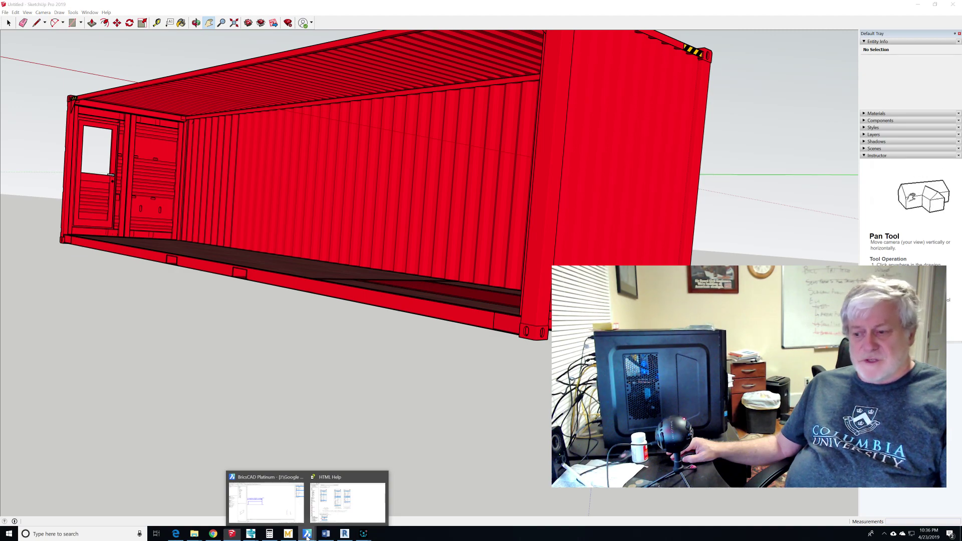
click(281, 502)
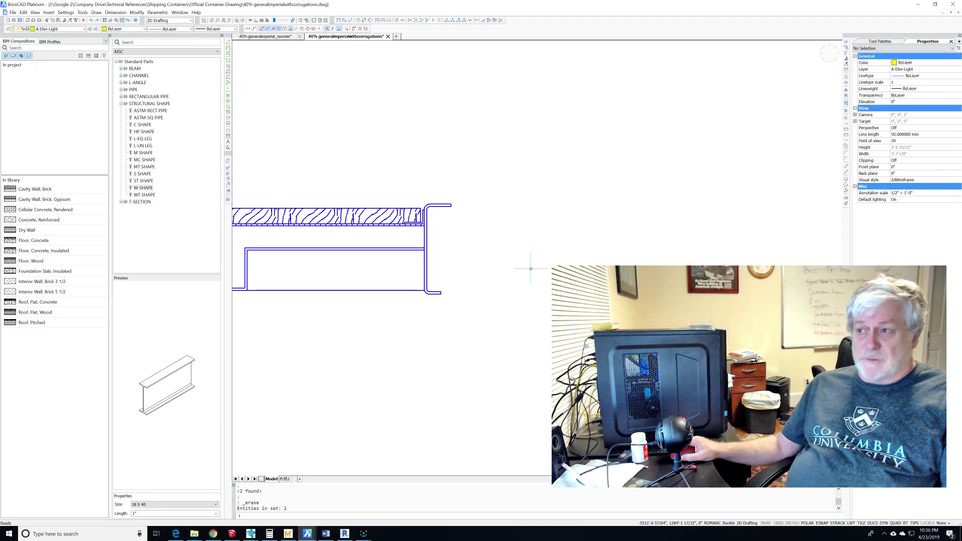
scroll(517, 249, down, 6)
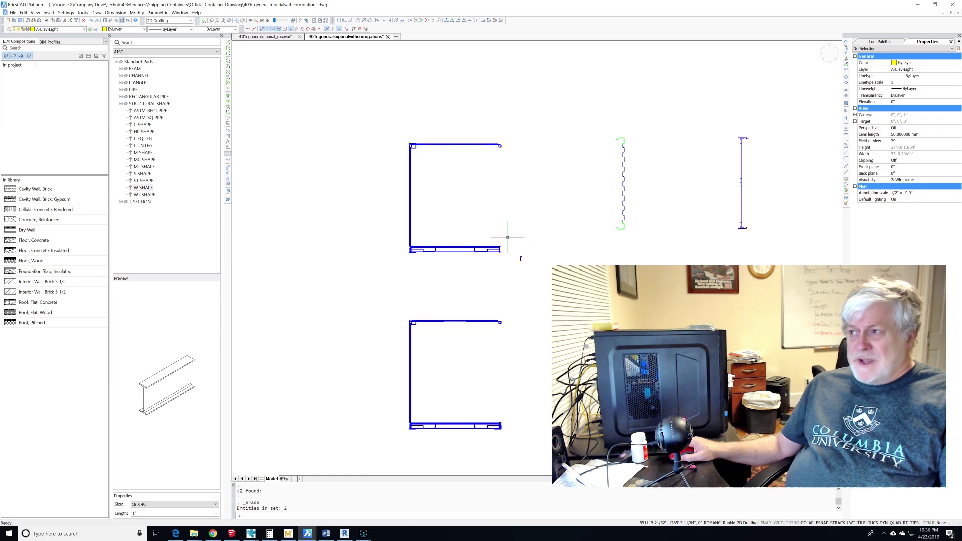
scroll(507, 230, up, 5)
drag(507, 230, 527, 326)
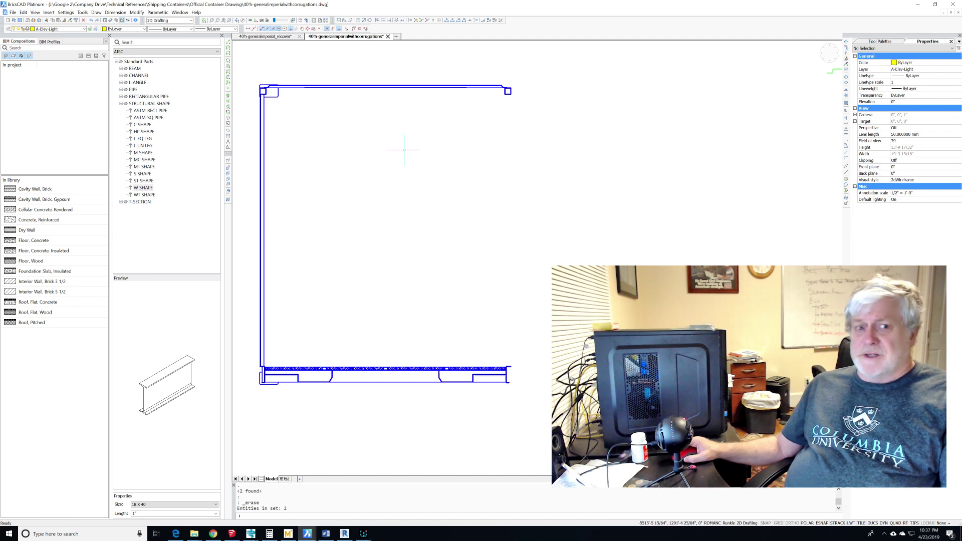
mouse_move(405, 154)
mouse_down()
mouse_move(438, 139)
mouse_move(383, 126)
mouse_move(418, 138)
mouse_up()
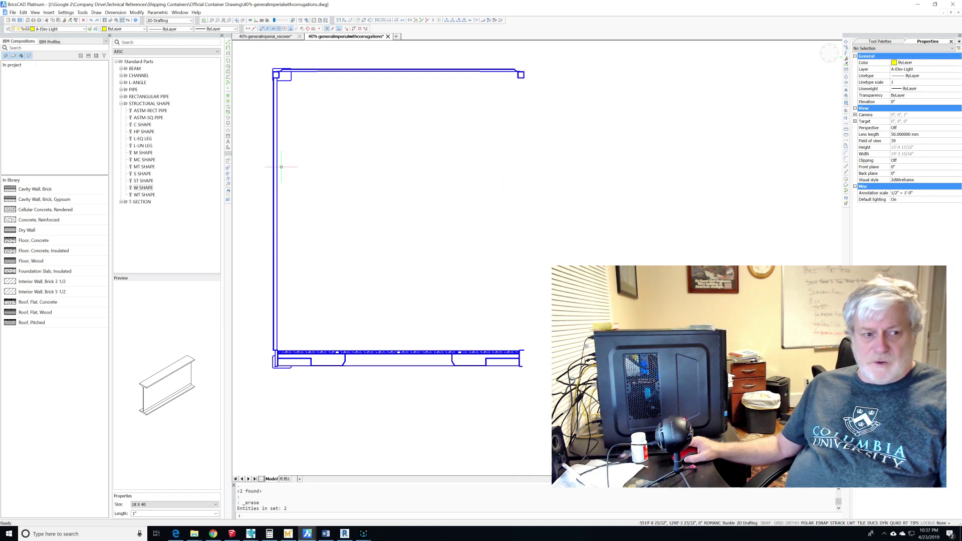
scroll(490, 119, down, 2)
scroll(511, 125, up, 2)
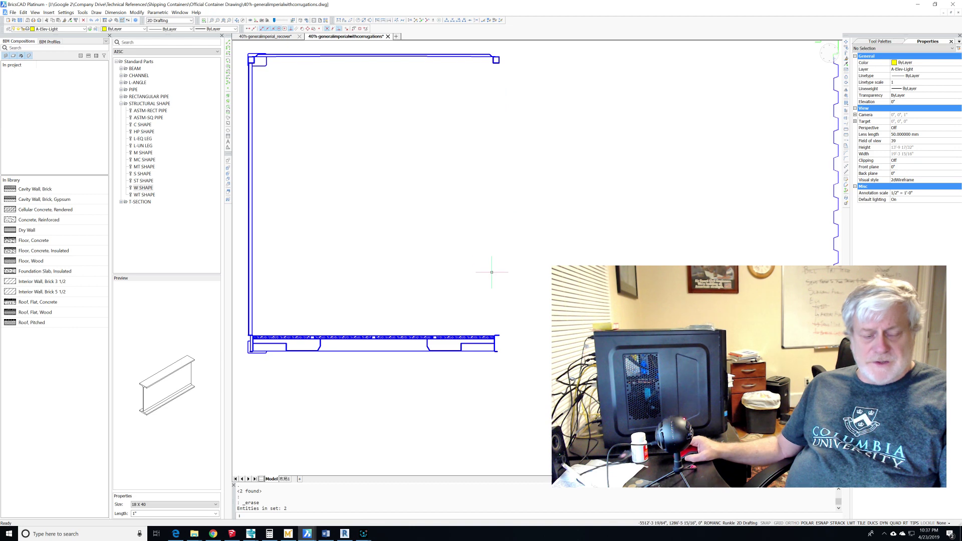
scroll(487, 267, down, 3)
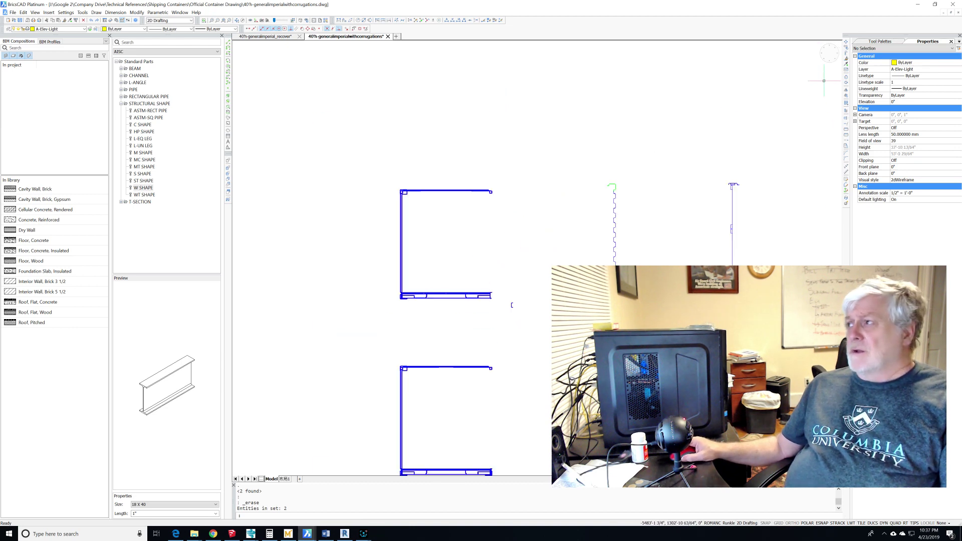
Move the entire lower container section straight up so its roof meets the underside of the upper container's floor
click(847, 44)
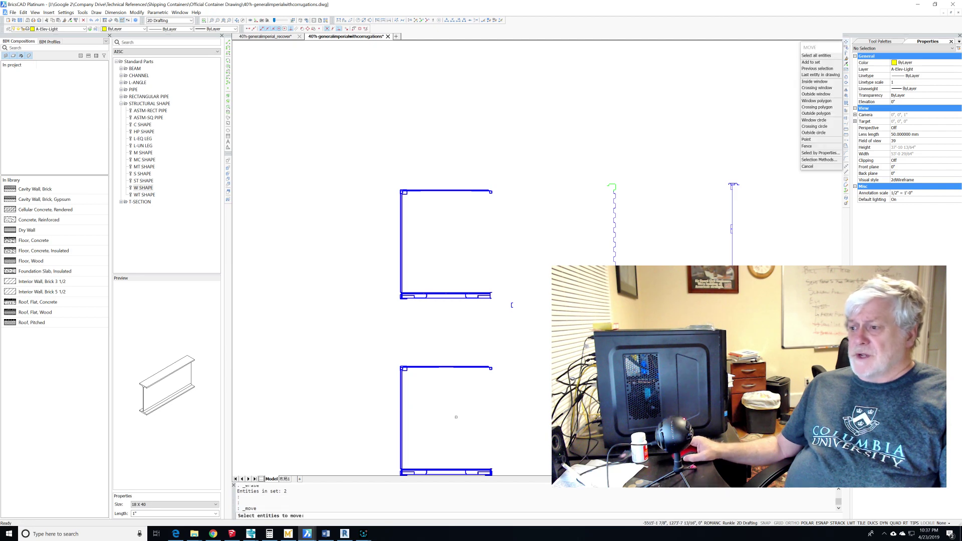
scroll(451, 421, down, 3)
scroll(442, 406, up, 2)
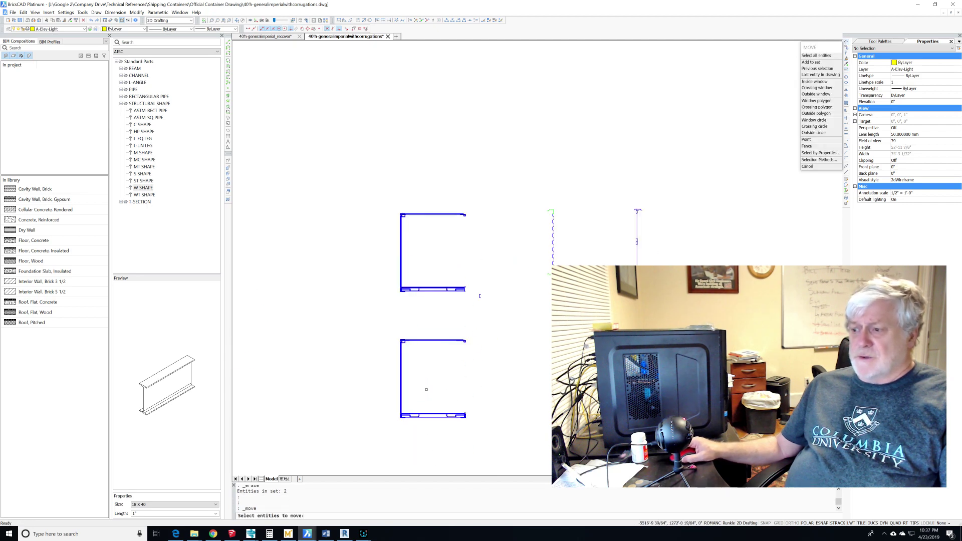
click(388, 437)
click(487, 332)
key(Return)
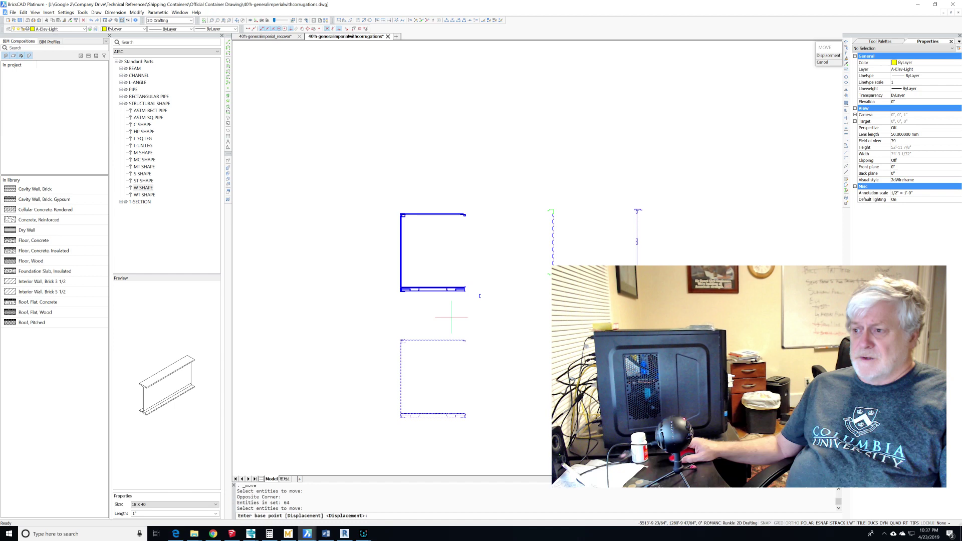
scroll(451, 317, up, 4)
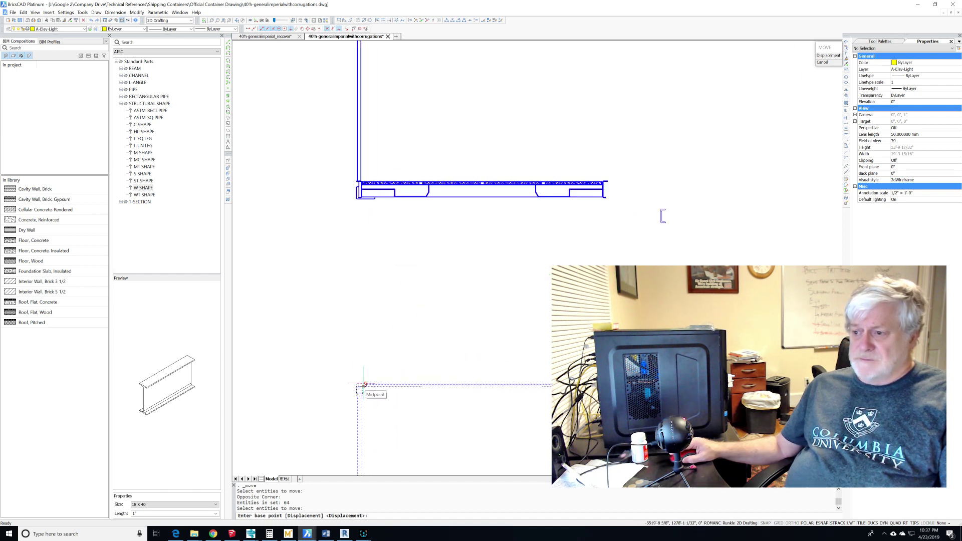
click(365, 385)
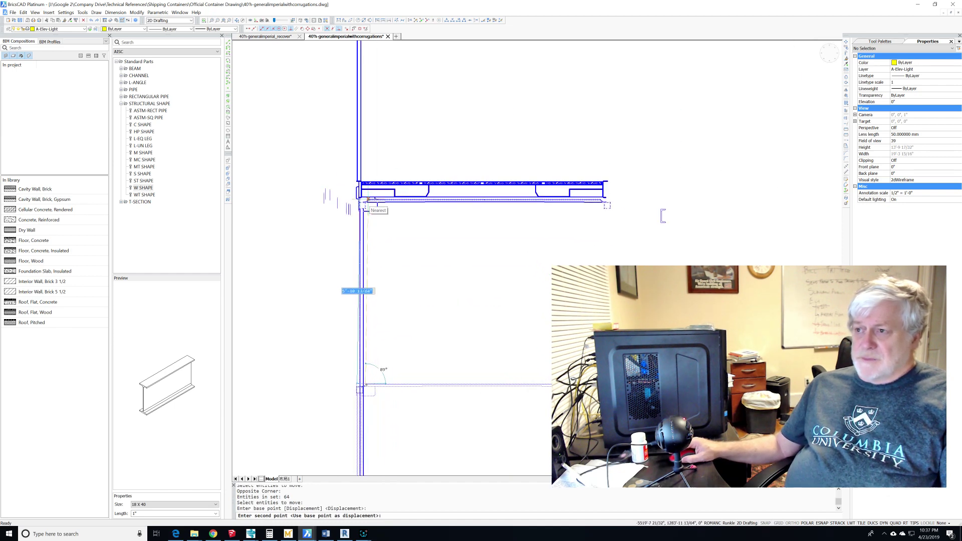
click(365, 201)
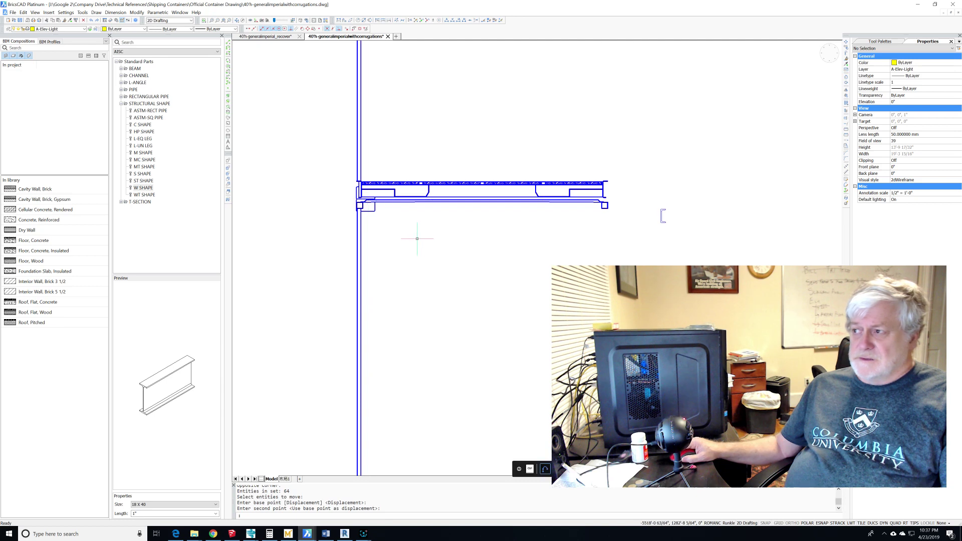
Move the loose C-channel by its top flange to the underside of the square roof tube on the open side
scroll(658, 203, up, 4)
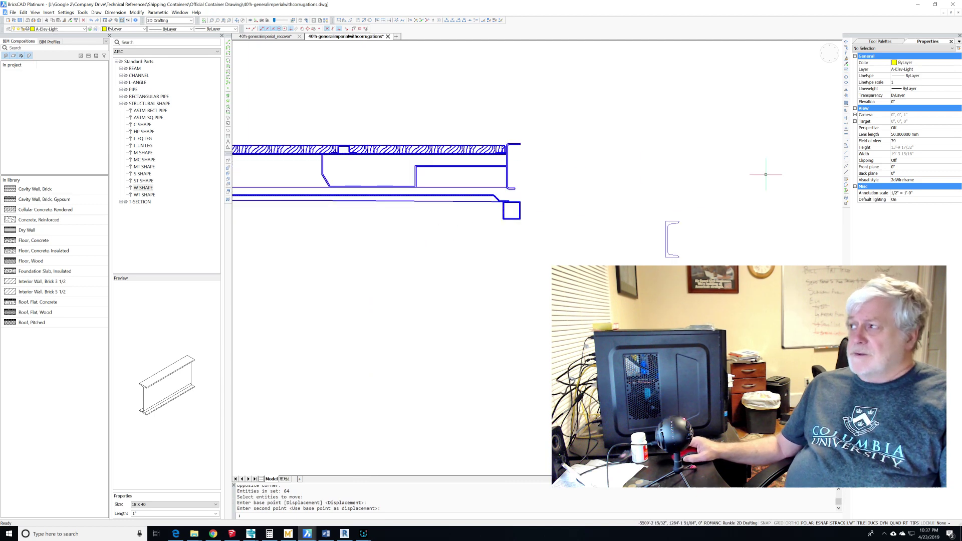
click(847, 44)
click(682, 216)
click(661, 227)
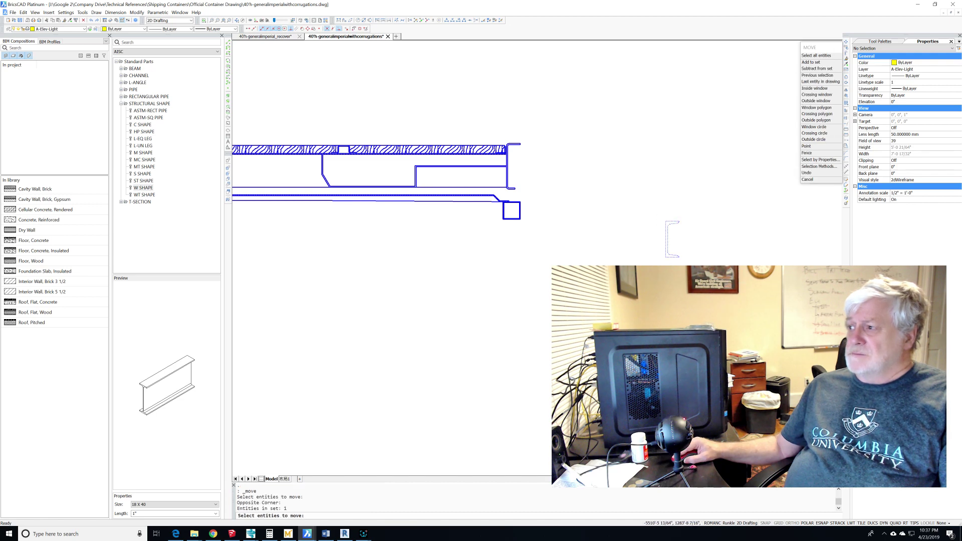
key(Return)
click(673, 221)
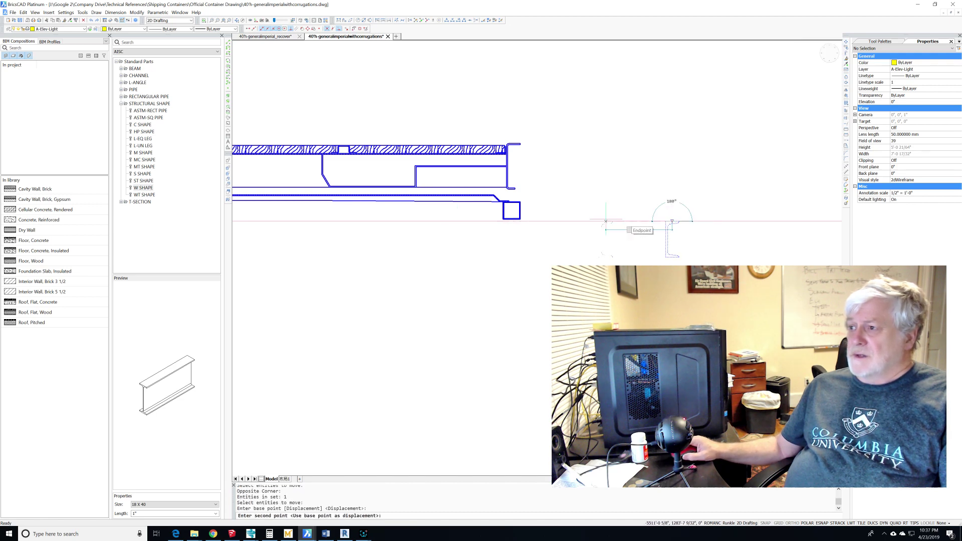
click(511, 219)
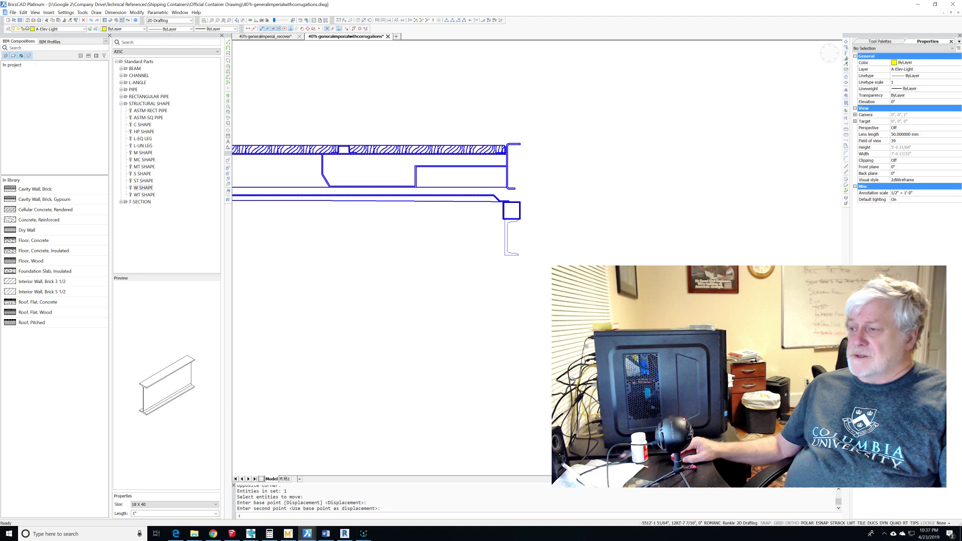
Draw a rectangle about 1 23/32" tall from the roof plate's edge above the square tube to the floor channel's lower flange tip
scroll(504, 187, up, 4)
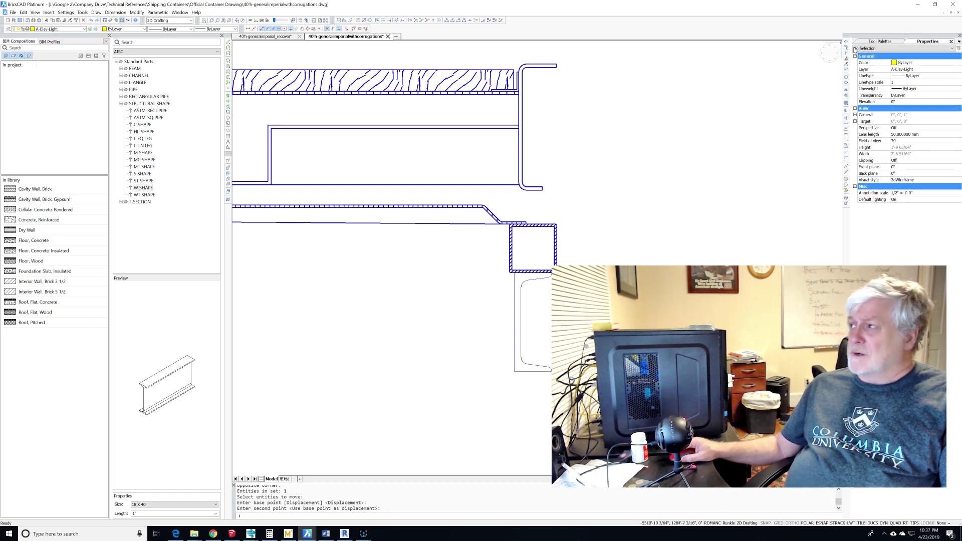
click(228, 55)
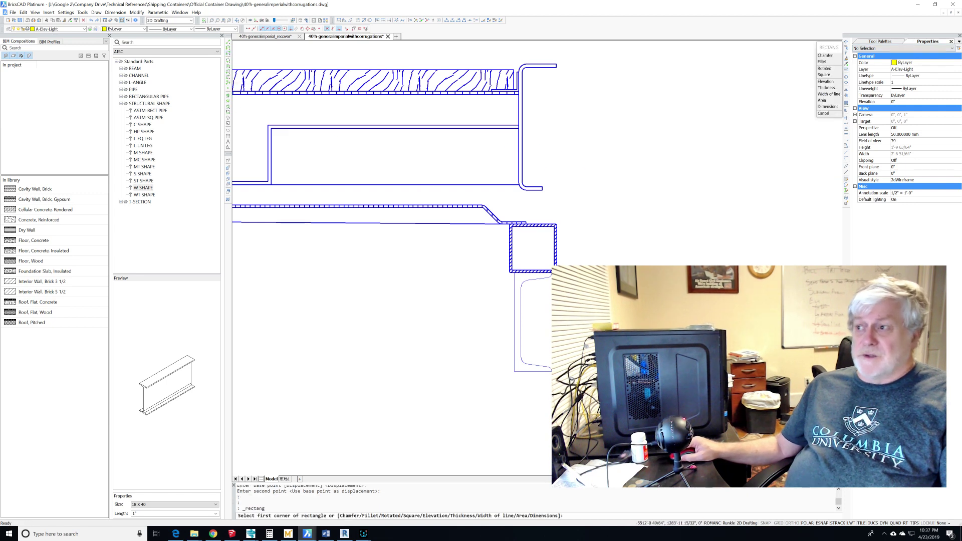
click(524, 223)
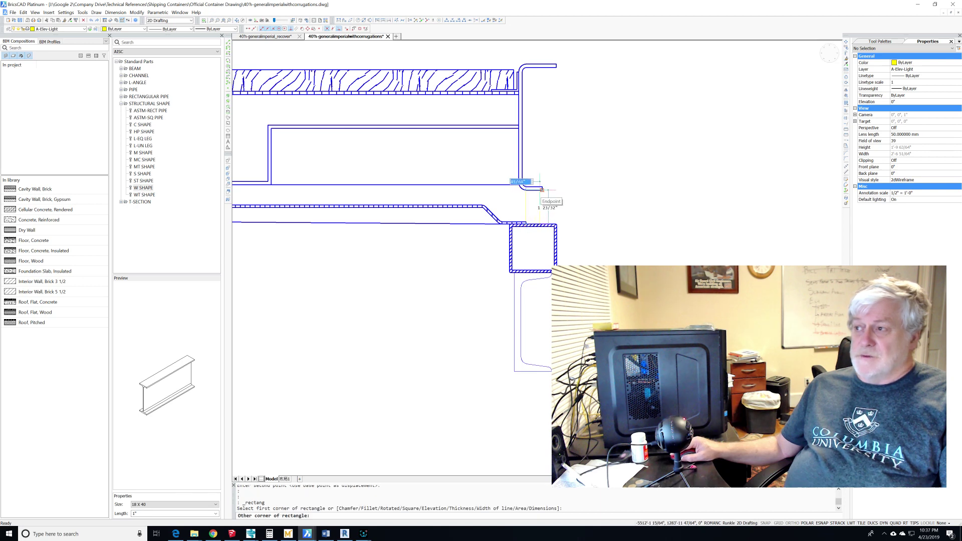
click(542, 189)
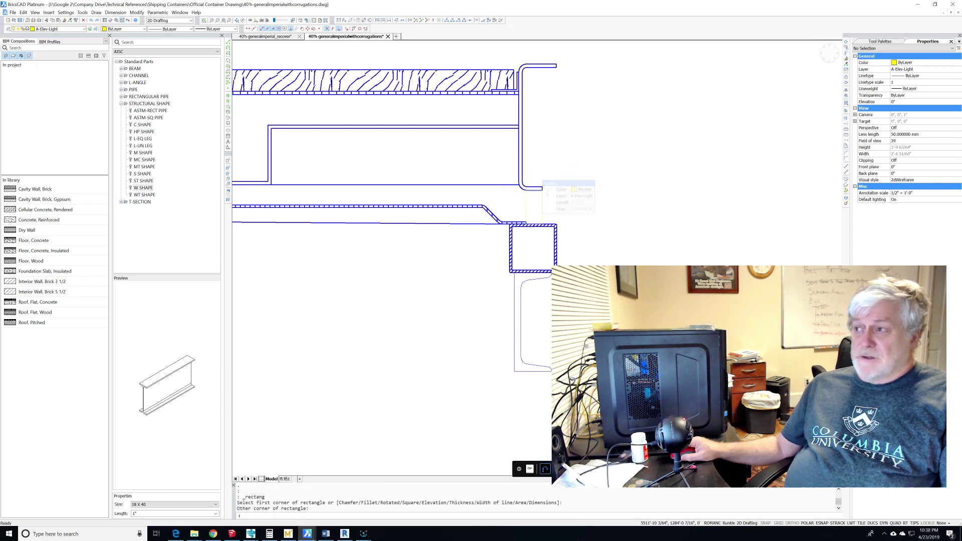
Set the current drawing color to White
scroll(568, 191, up, 4)
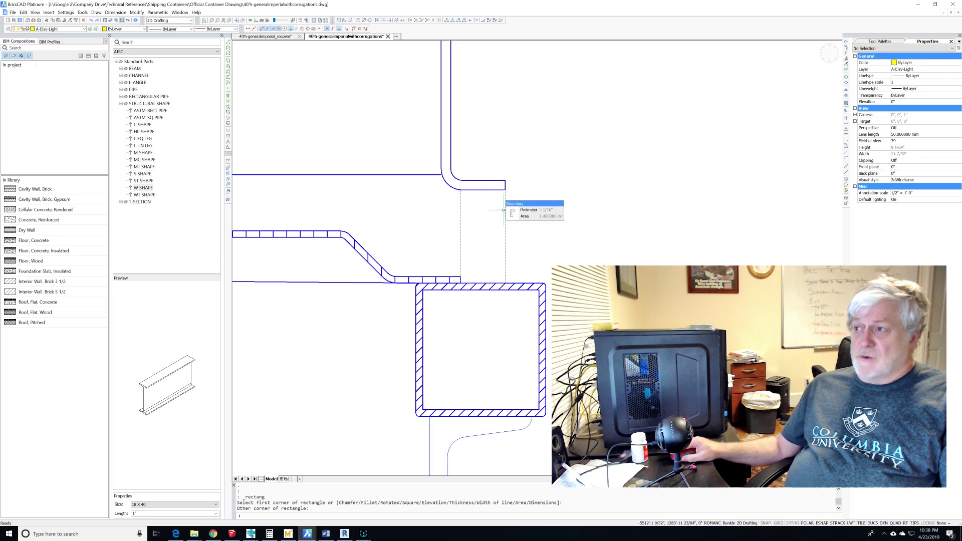
key(Escape)
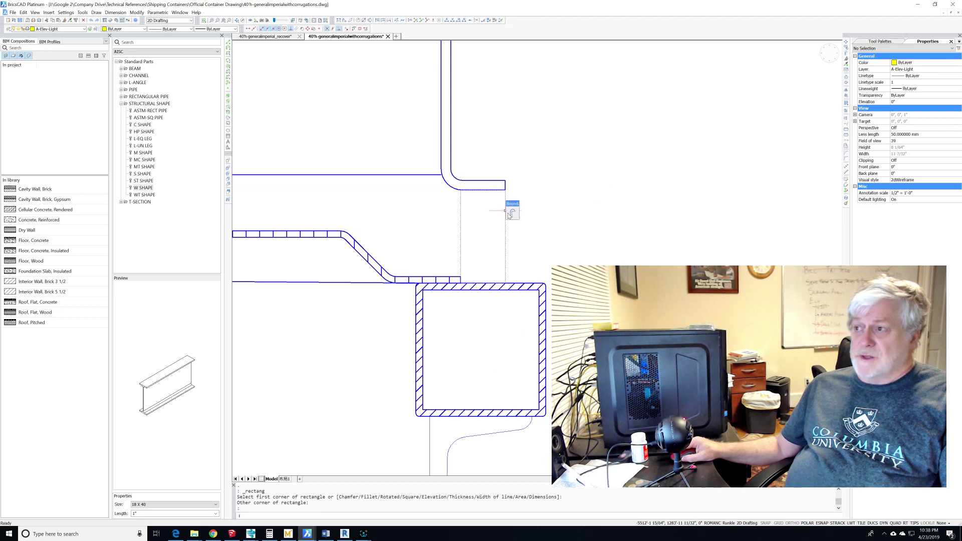
click(143, 29)
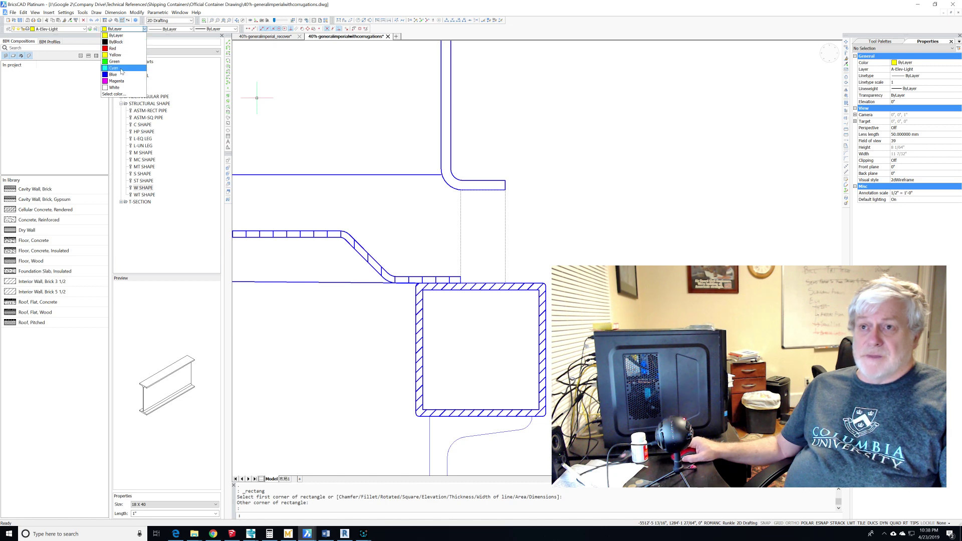
click(120, 88)
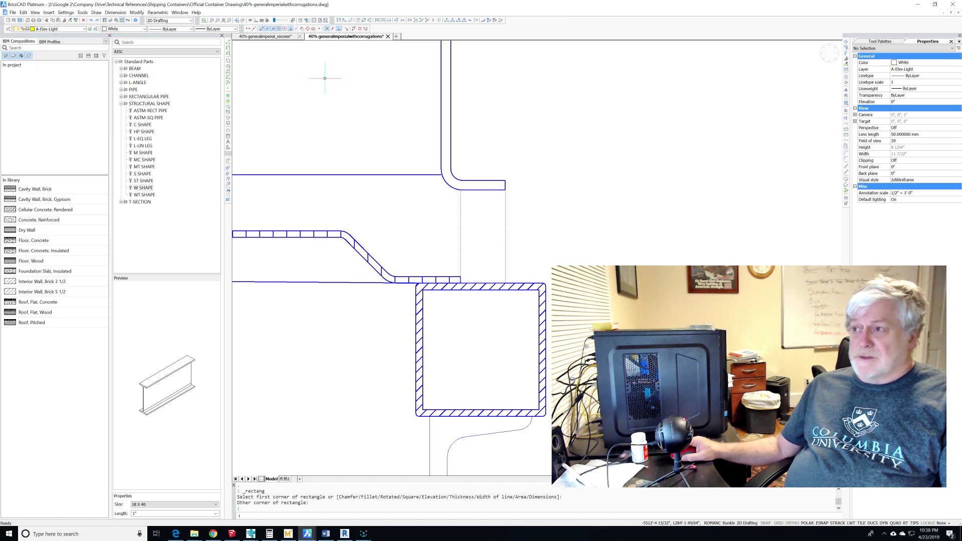
scroll(528, 176, up, 3)
click(529, 175)
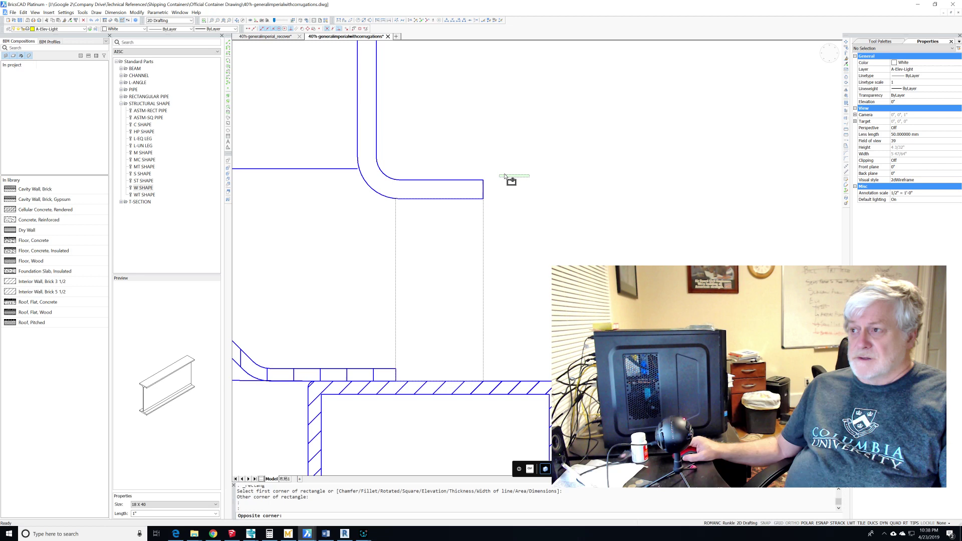
key(Escape)
key(Escape)
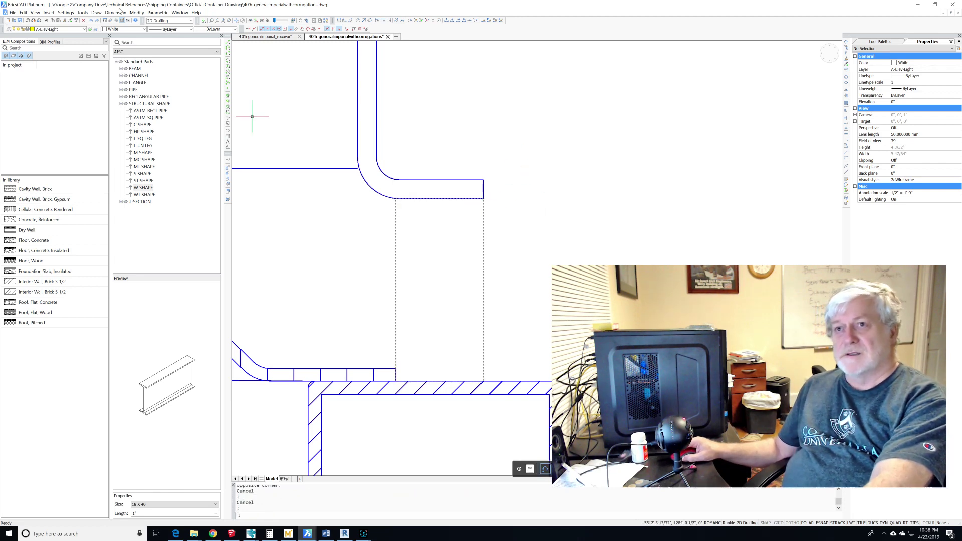
Set the current drawing color to Red and recolor the rectangle between the roof tube and floor channel red
click(145, 29)
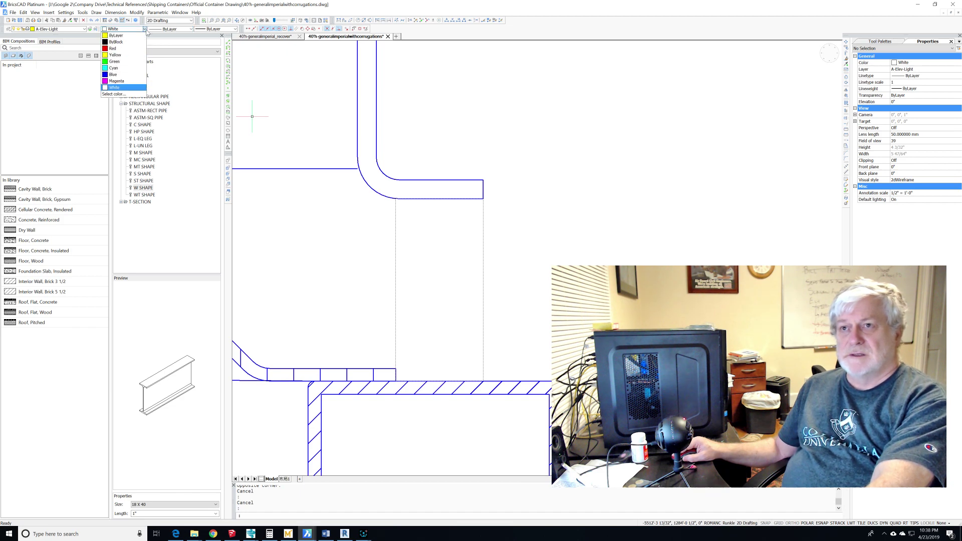
click(125, 49)
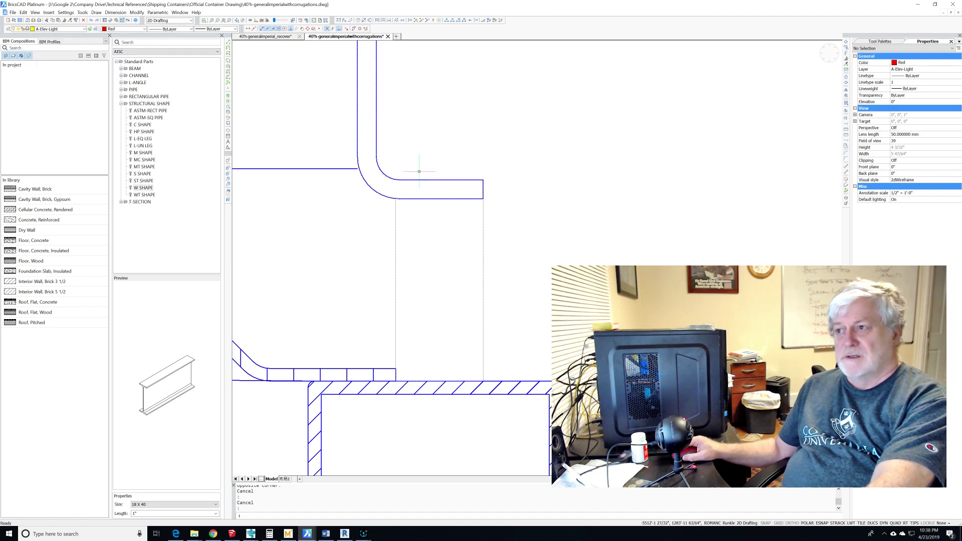
click(484, 219)
click(125, 29)
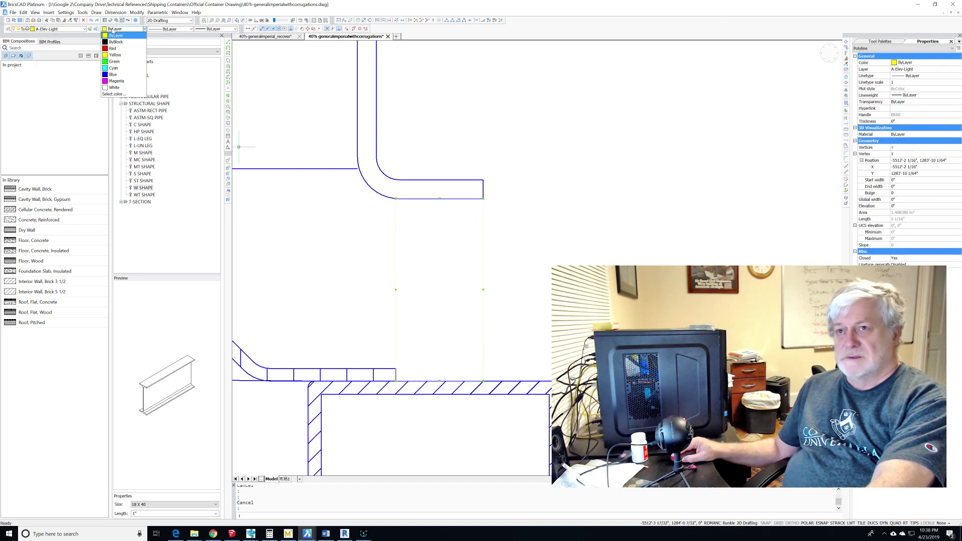
click(116, 46)
key(Escape)
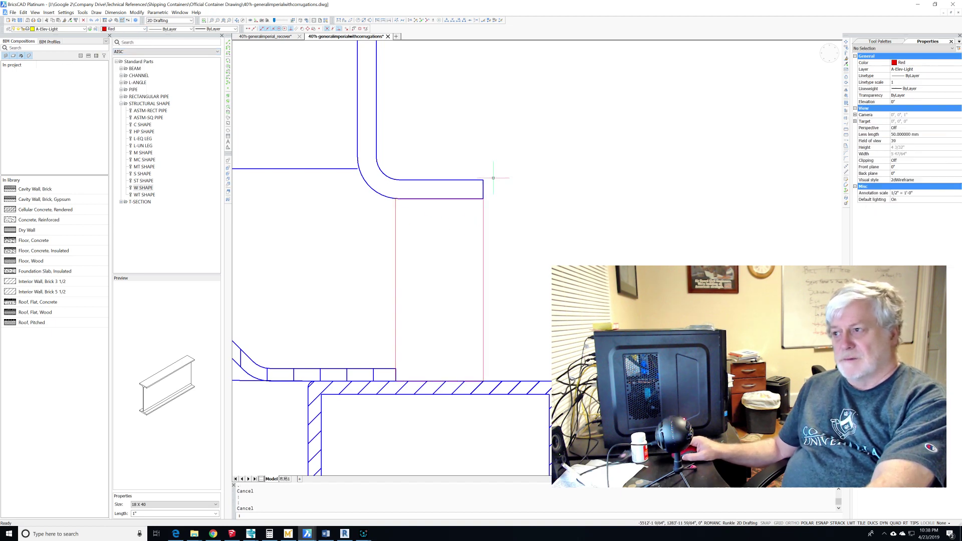
Hatch the red rectangle with the predefined WOOD2 pattern at scale 0.25 and angle 0
scroll(491, 196, down, 2)
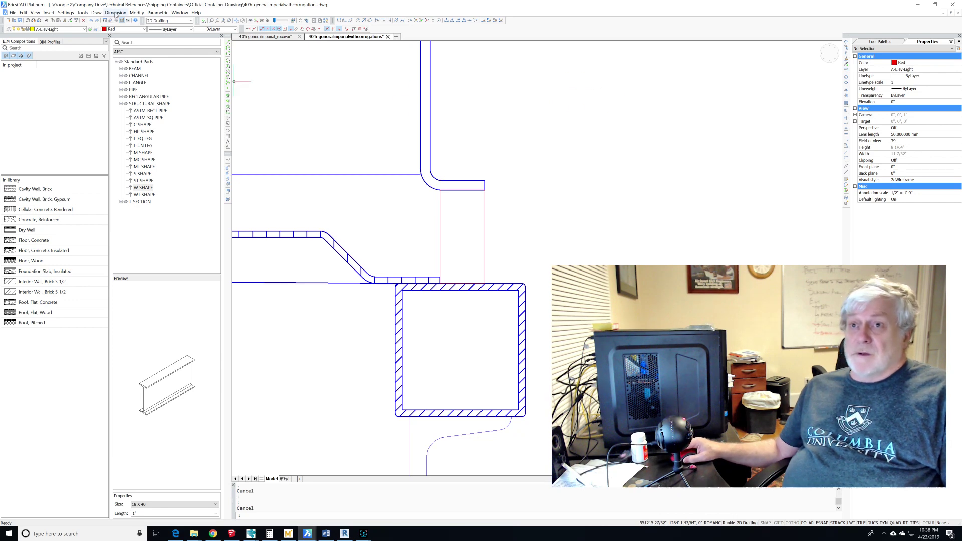
click(97, 12)
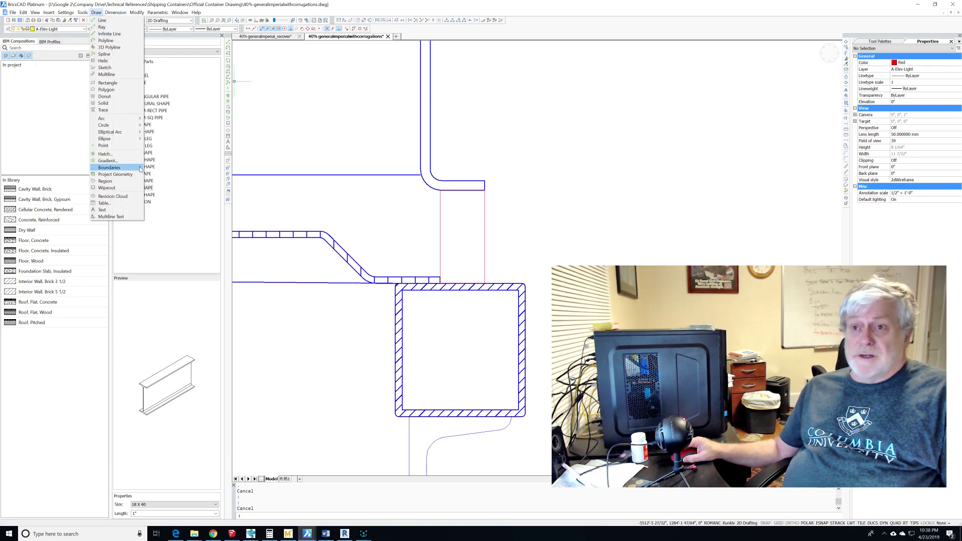
click(105, 154)
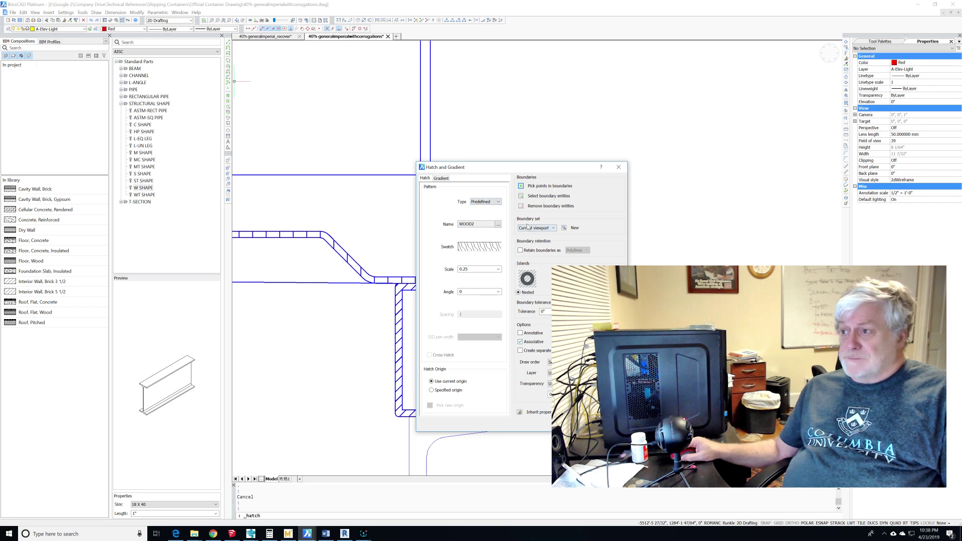
click(520, 190)
click(447, 215)
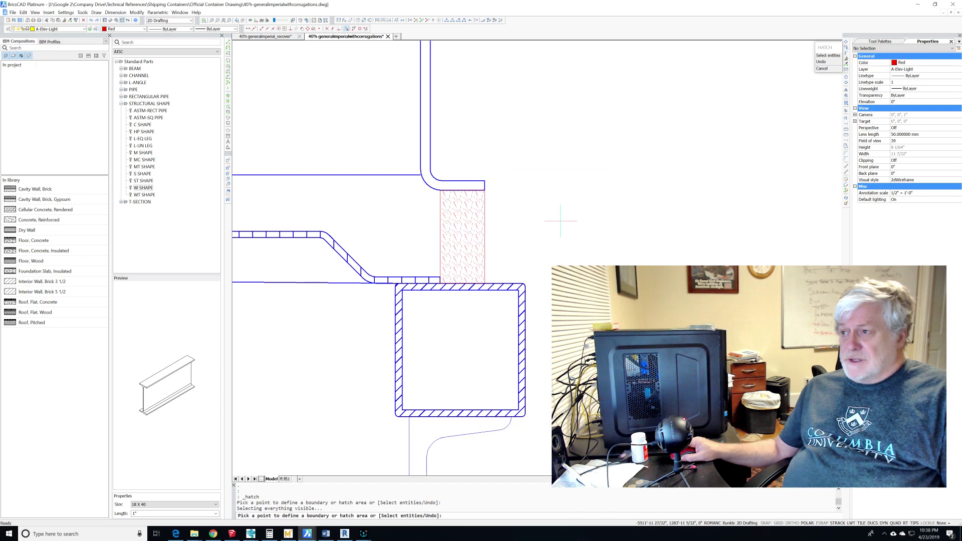
key(Return)
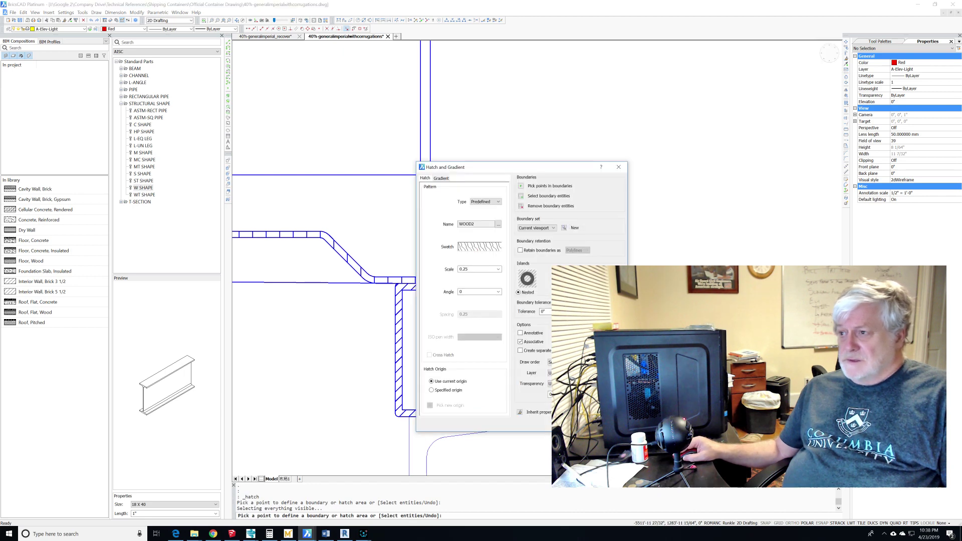
key(Return)
Move the entire lower container section, with the hatched block and C-channel, down clear of the upper container's floor
scroll(452, 213, down, 2)
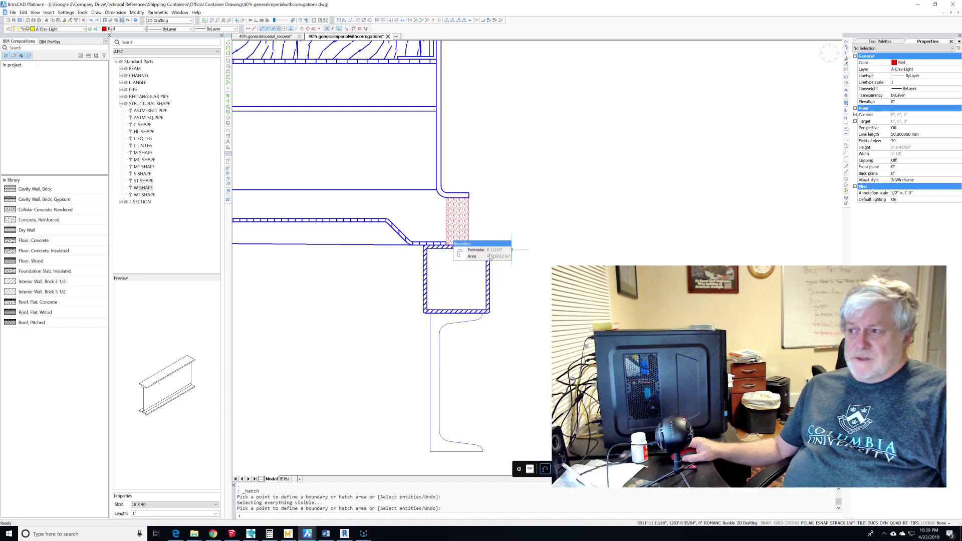
drag(462, 317, 461, 225)
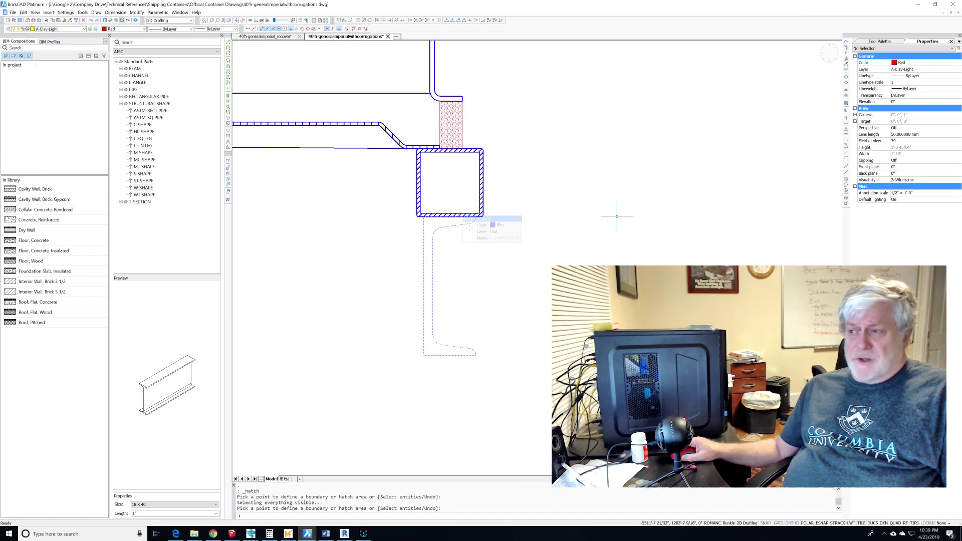
scroll(613, 217, down, 4)
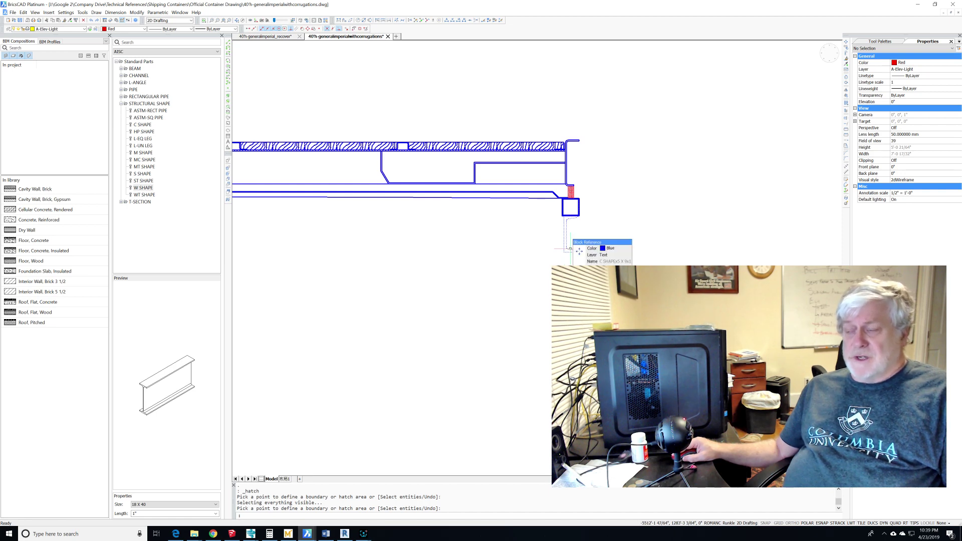
scroll(596, 225, up, 1)
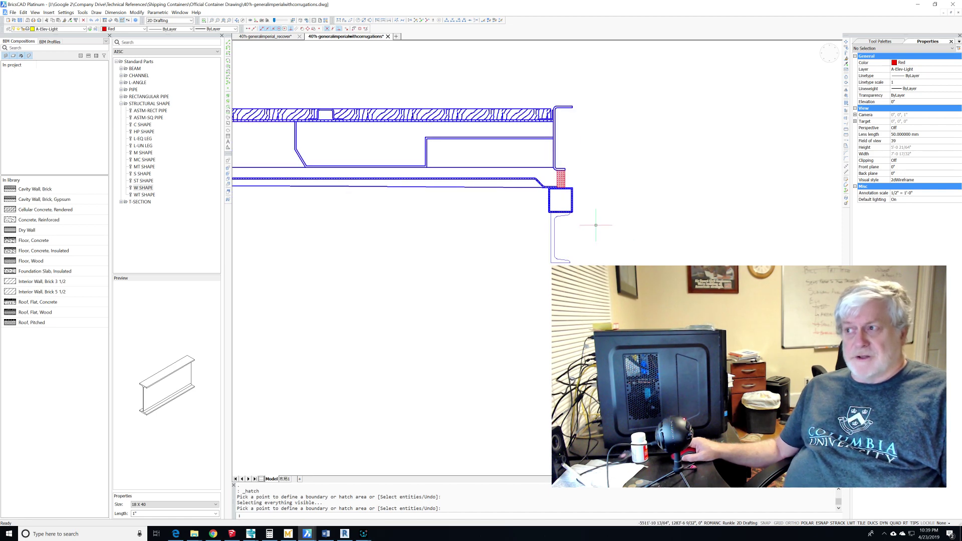
scroll(596, 225, down, 3)
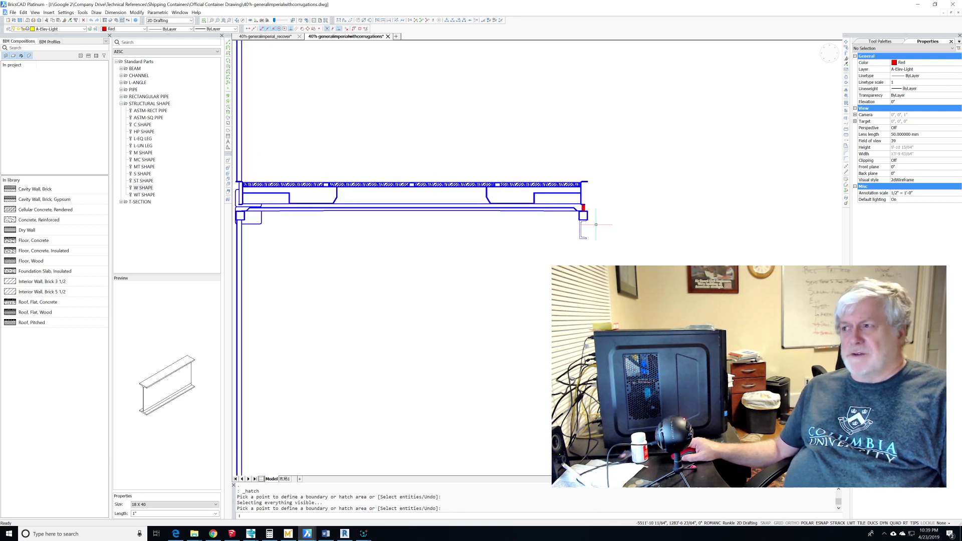
scroll(596, 224, down, 1)
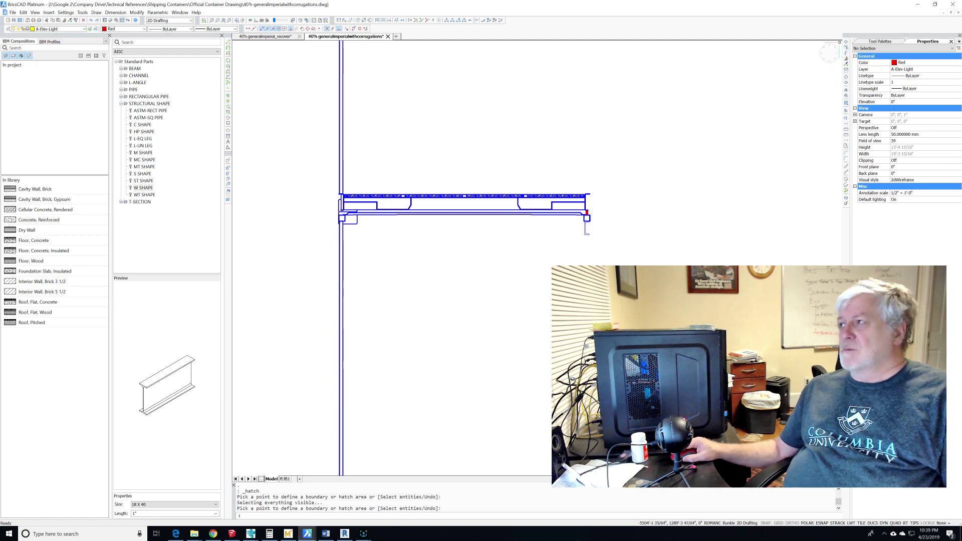
click(846, 44)
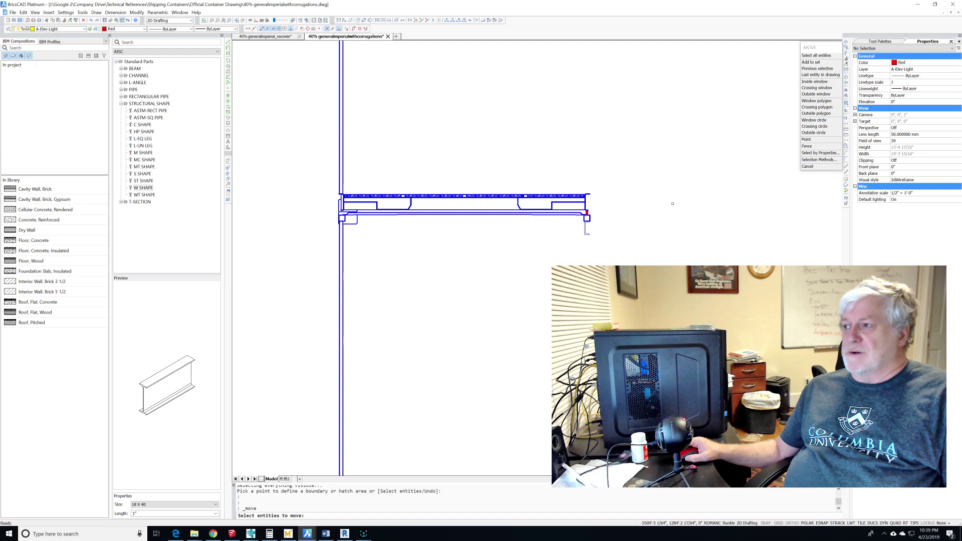
scroll(602, 236, down, 3)
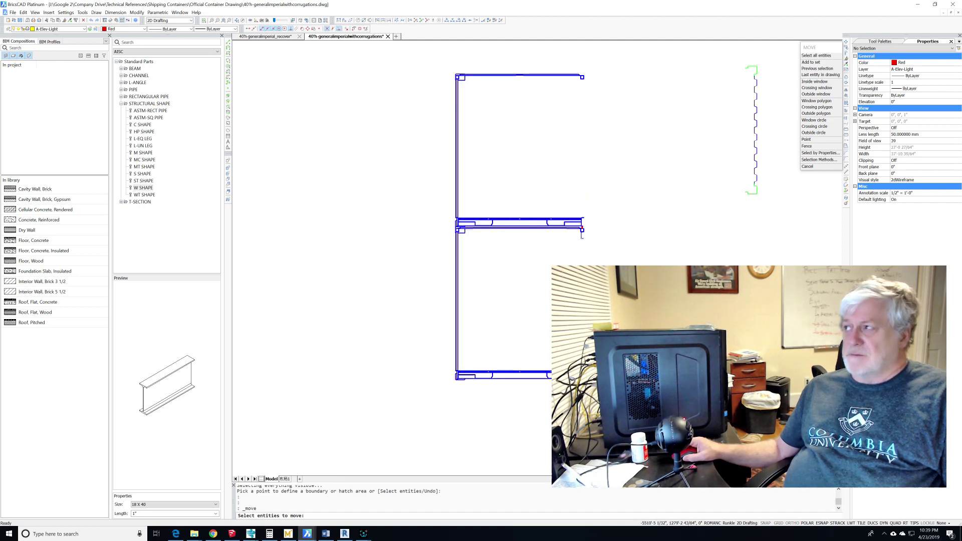
click(642, 371)
scroll(448, 228, up, 3)
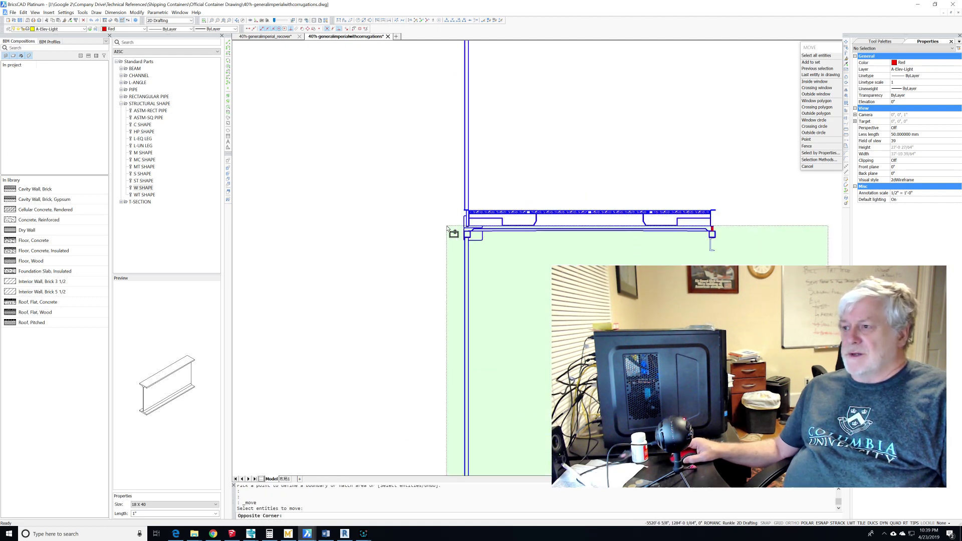
scroll(451, 229, up, 2)
click(458, 231)
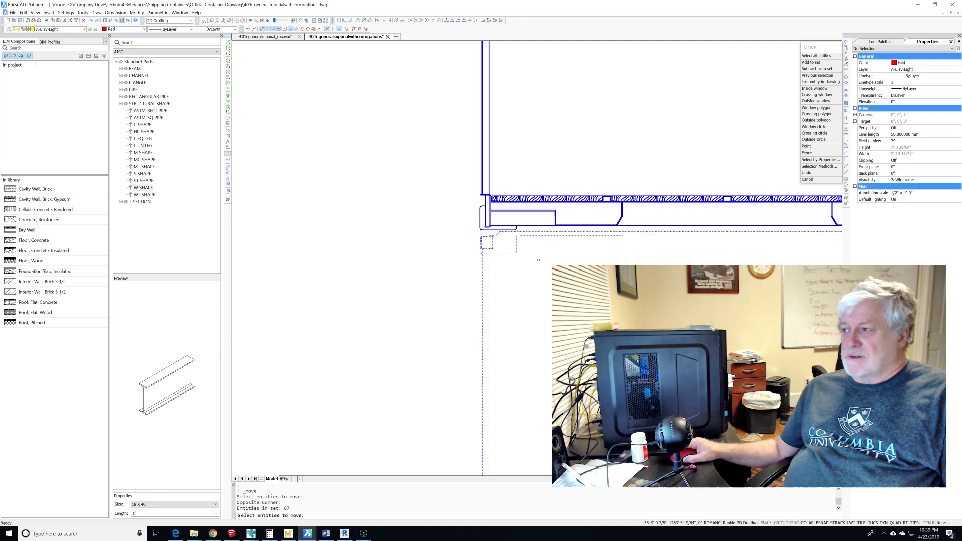
scroll(538, 261, down, 3)
scroll(667, 263, up, 3)
key(Return)
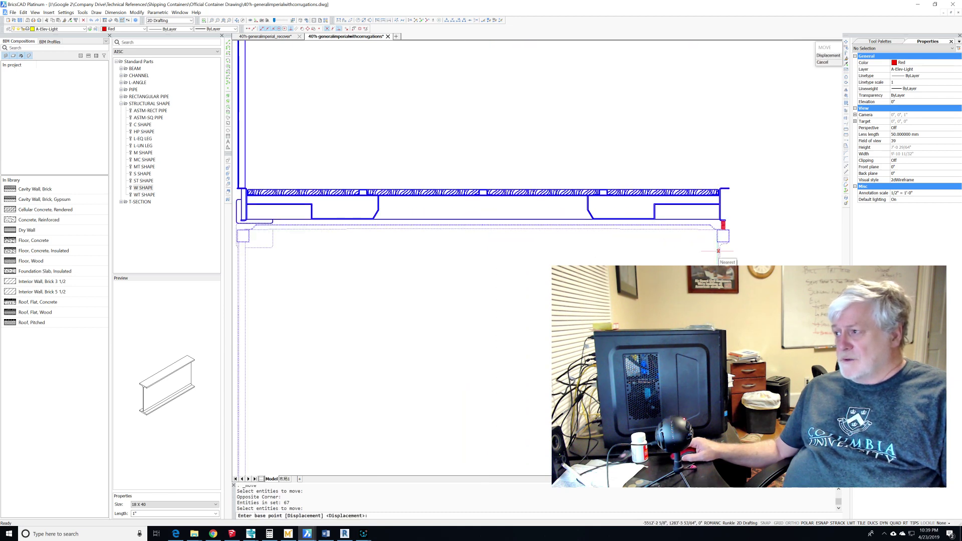
click(718, 230)
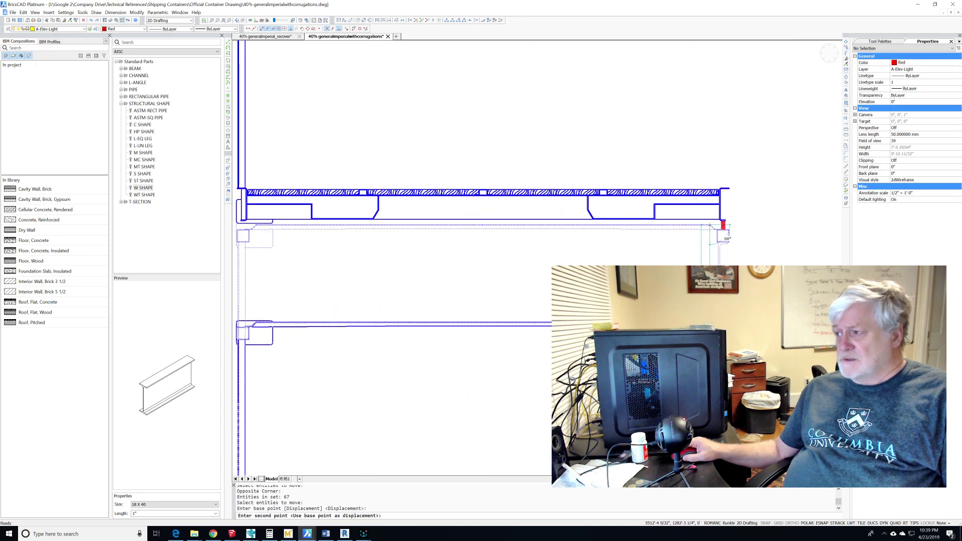
click(719, 244)
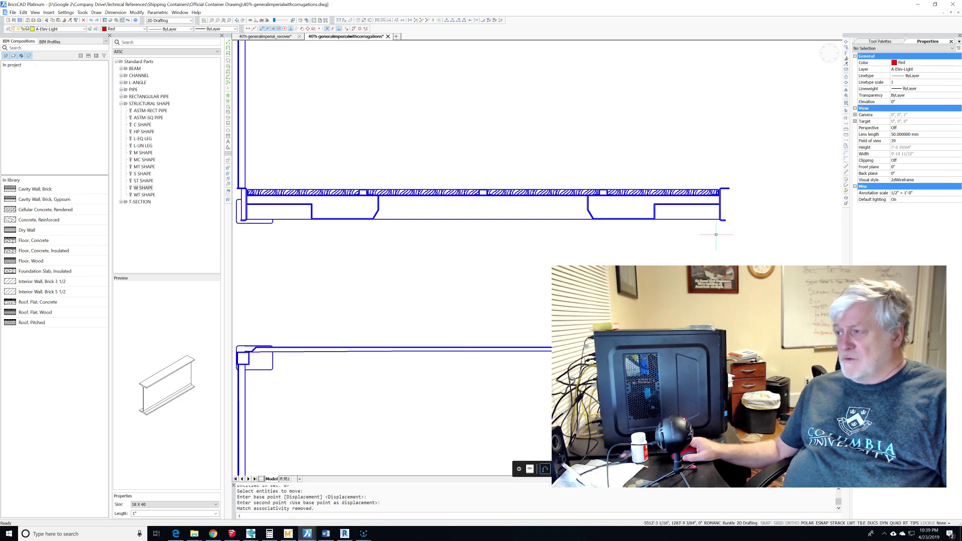
Make steel the current layer for detailing the open-side end of the upper container's floor channel
scroll(727, 201, up, 5)
drag(727, 201, 560, 227)
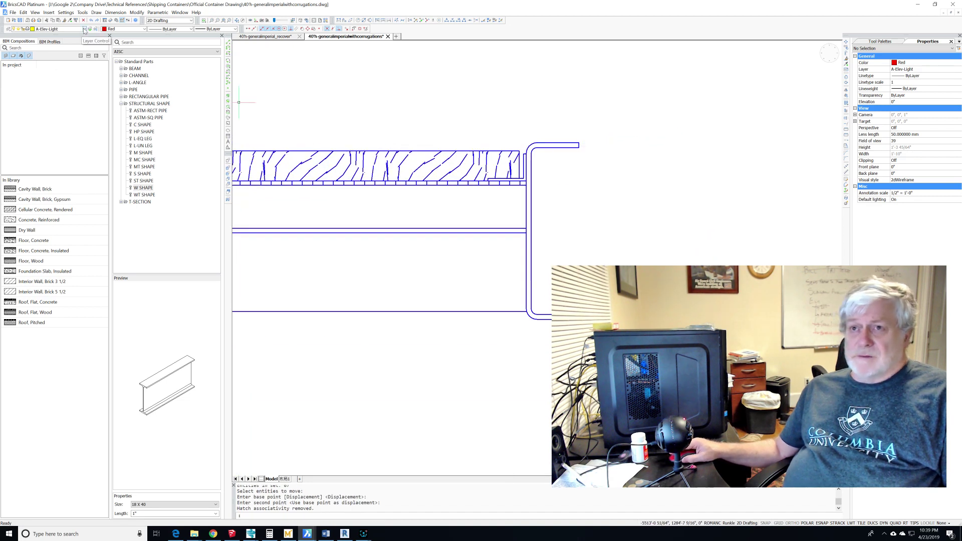
click(84, 30)
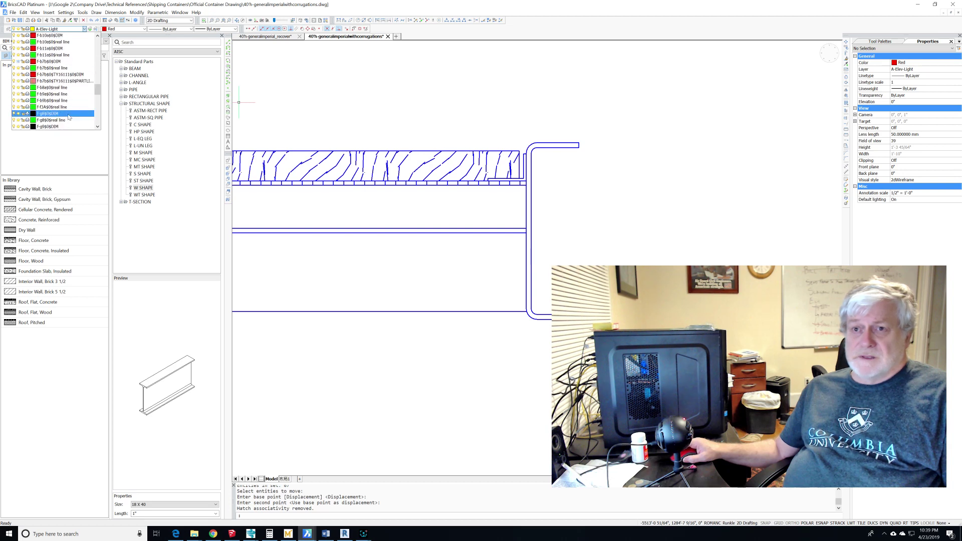
scroll(68, 117, down, 8)
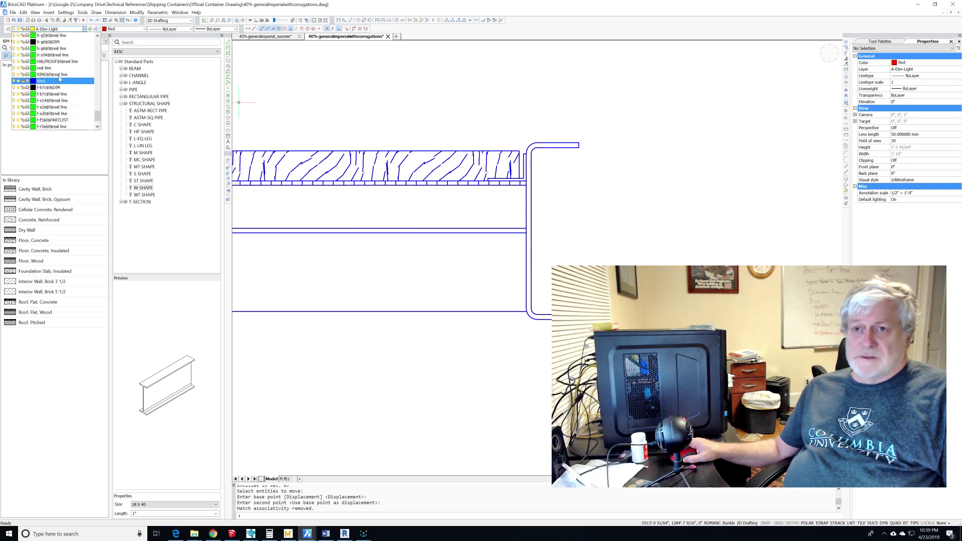
click(58, 80)
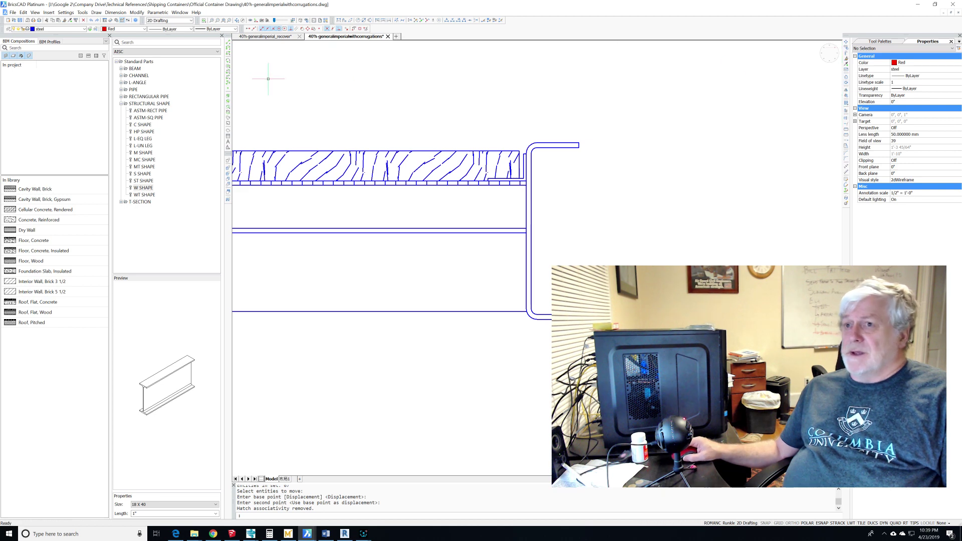
Draw a tall narrow rectangle inside the open-side floor channel for a reinforcing plate, switching the current drawing color to Blue
click(228, 55)
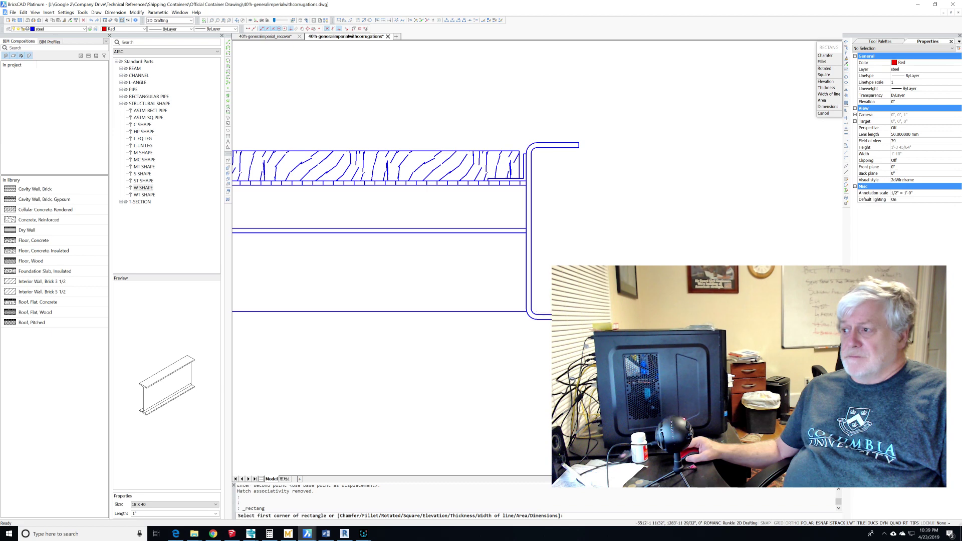
click(547, 151)
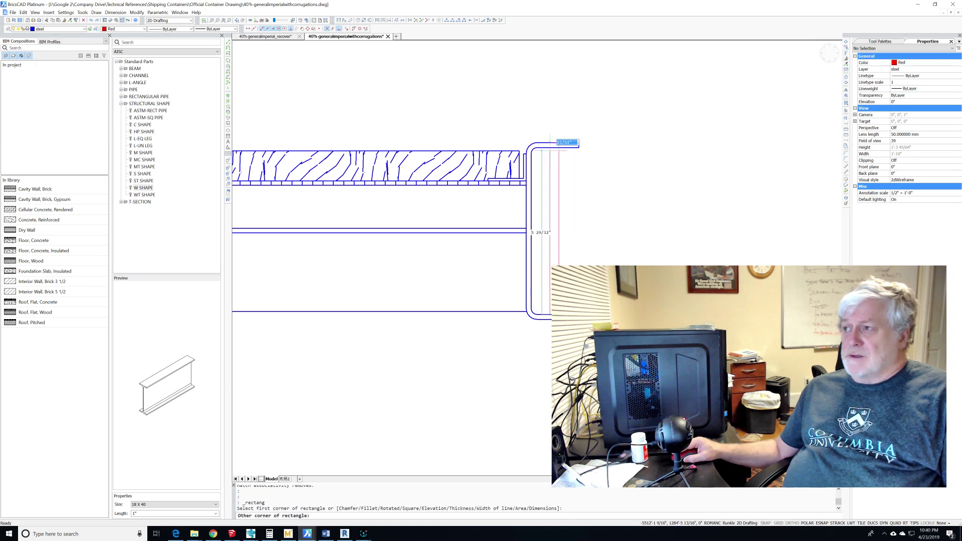
click(145, 29)
click(120, 74)
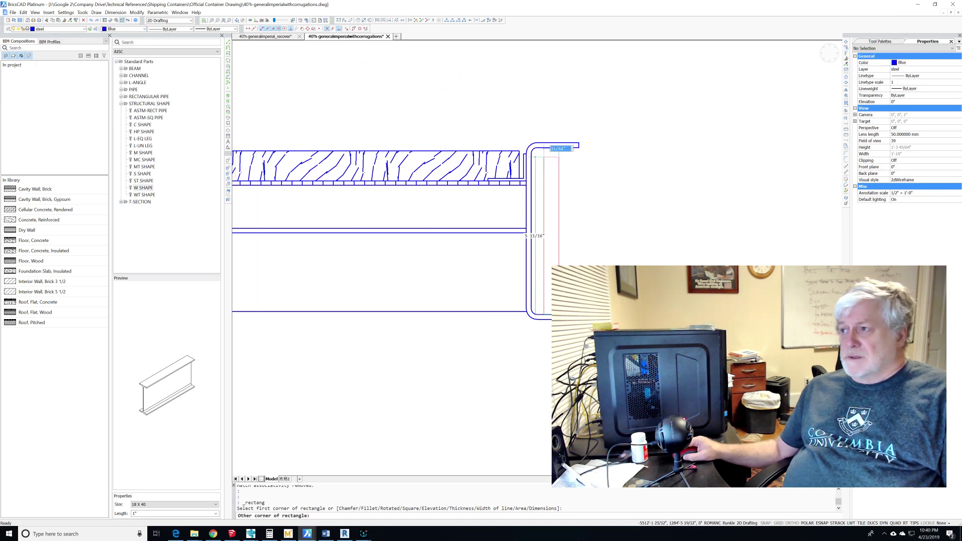
click(559, 156)
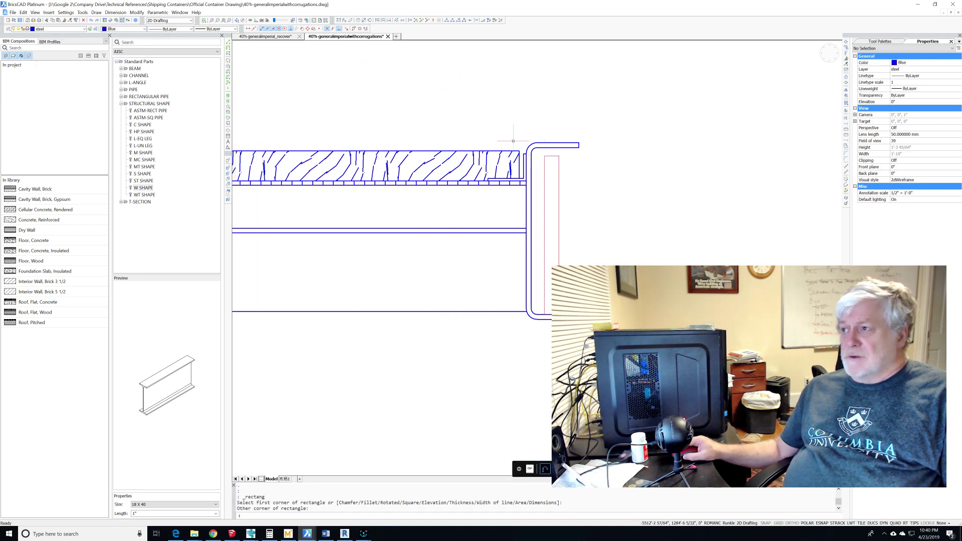
Stretch the top edge of the reinforcing rectangle up to the underside of the channel's top flange
click(555, 156)
scroll(555, 152, up, 4)
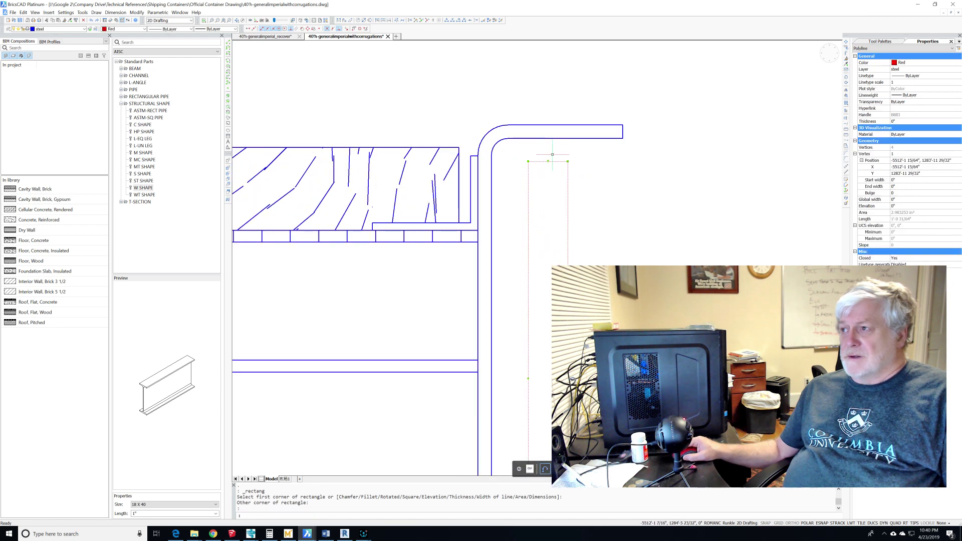
click(552, 156)
click(547, 139)
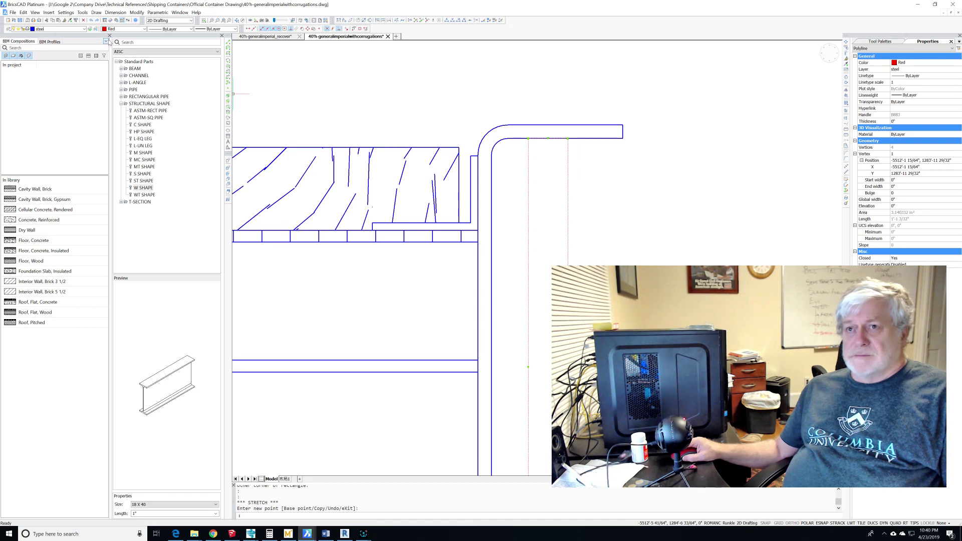
Set the reinforcing rectangle's color to ByLayer and its lineweight to 0.50 mm
click(144, 28)
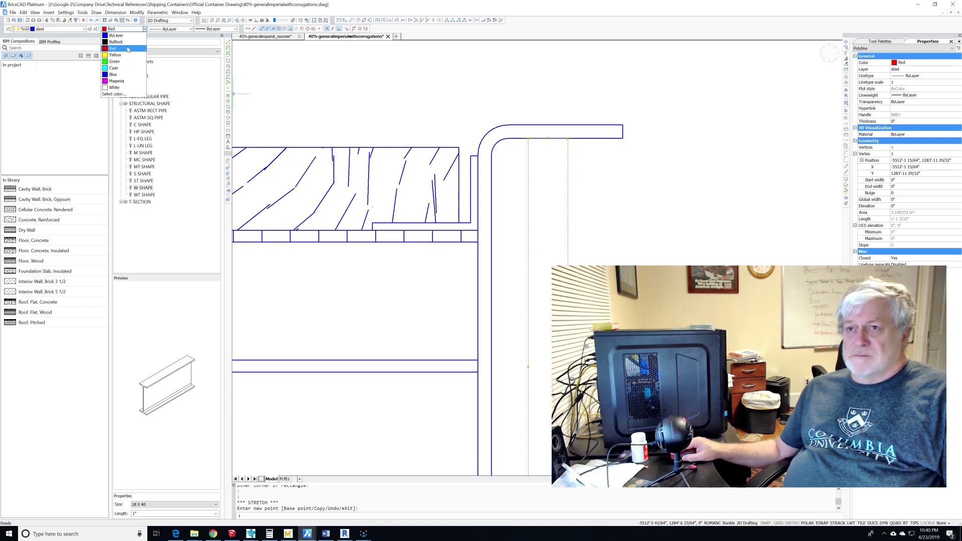
click(117, 36)
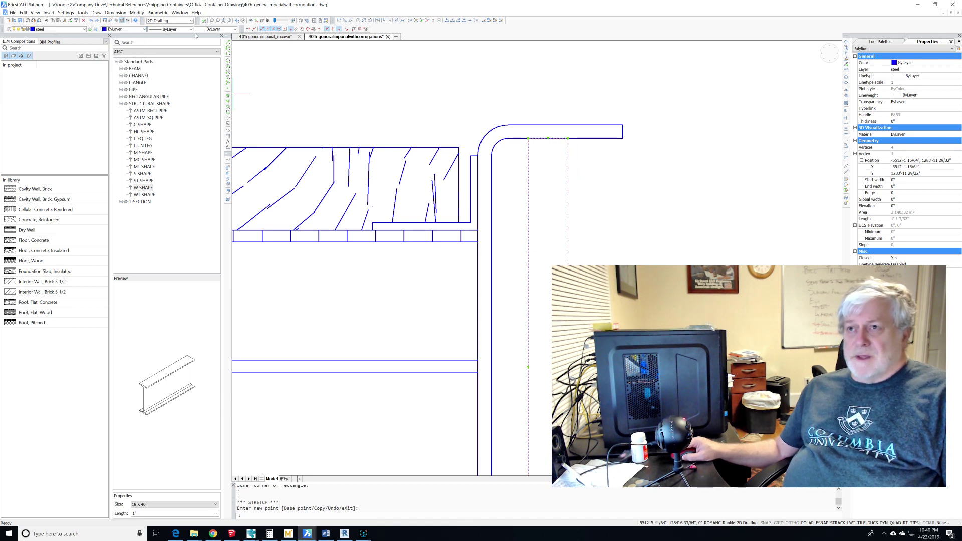
click(192, 32)
click(192, 31)
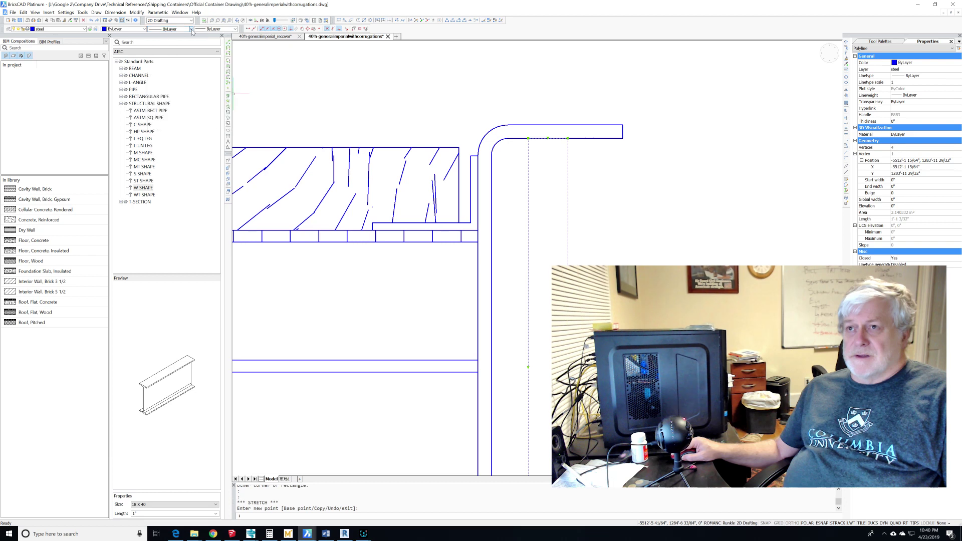
click(236, 29)
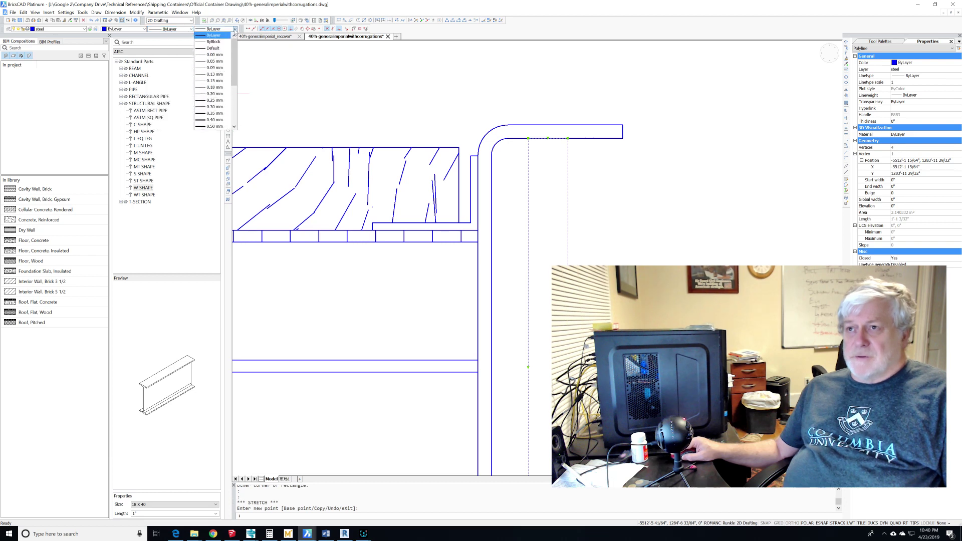
click(215, 107)
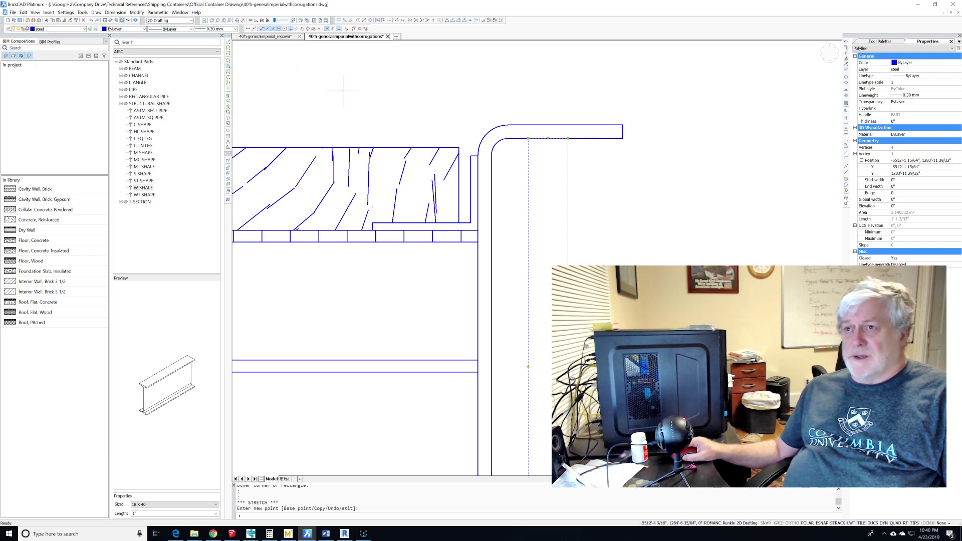
click(235, 29)
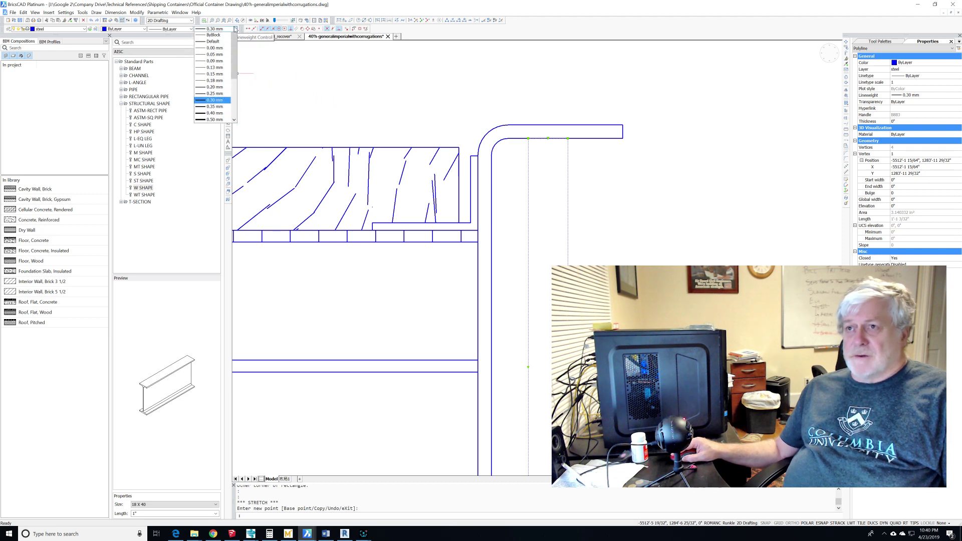
click(211, 127)
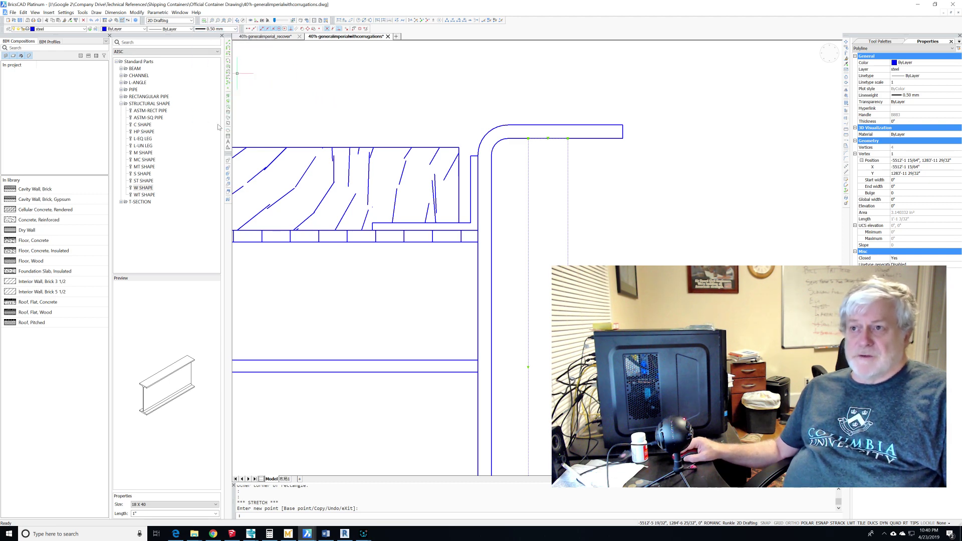
key(Escape)
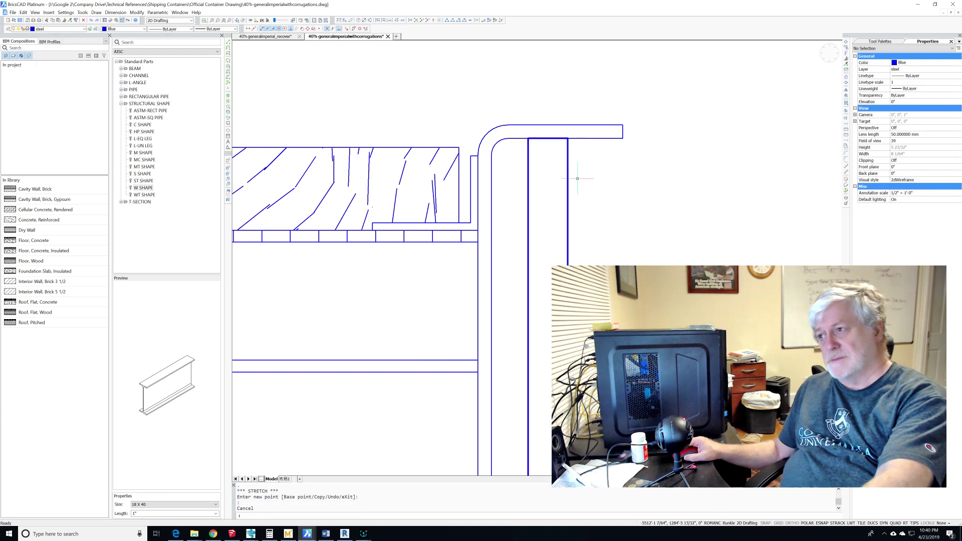
Draw a flat horizontal rectangle as a bottom plate directly beneath the floor channel, extending past its open side
scroll(552, 165, down, 5)
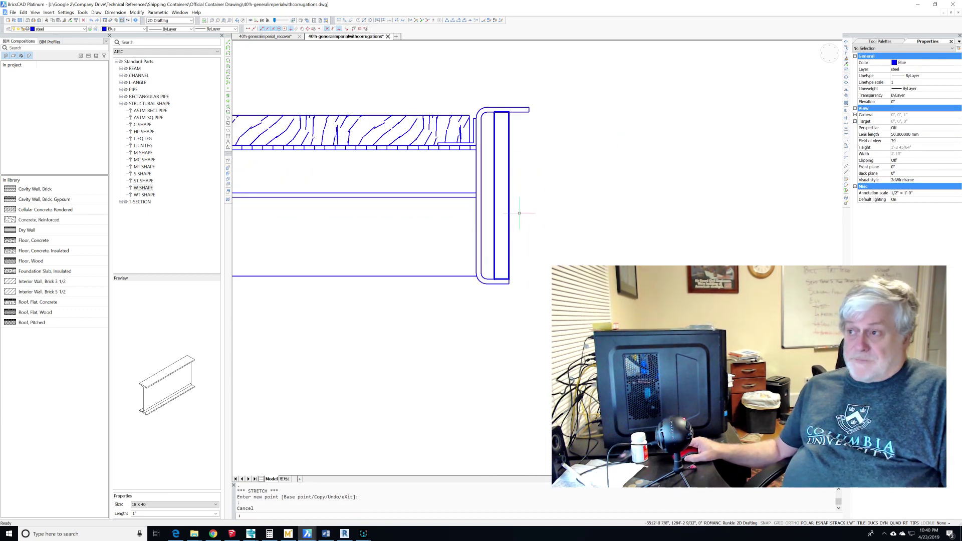
scroll(521, 211, down, 4)
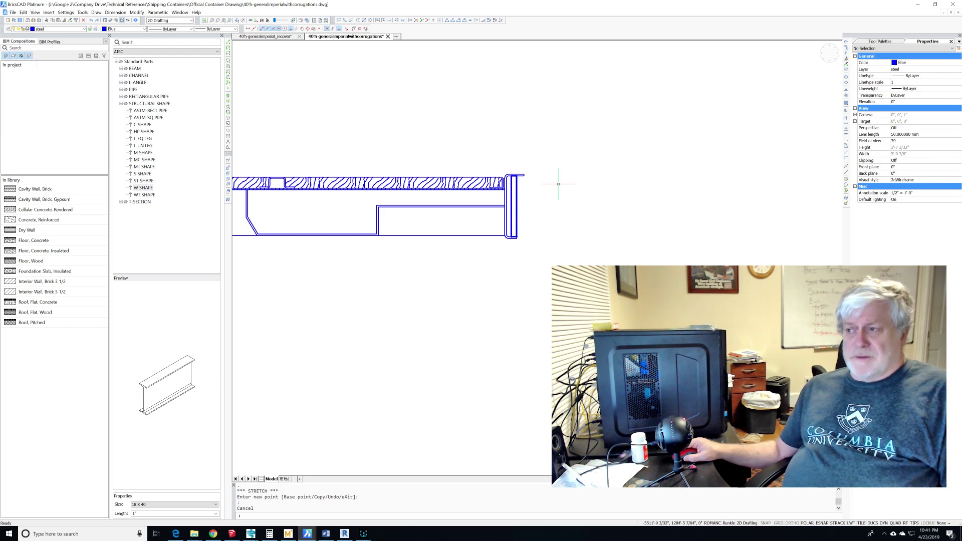
scroll(559, 184, down, 4)
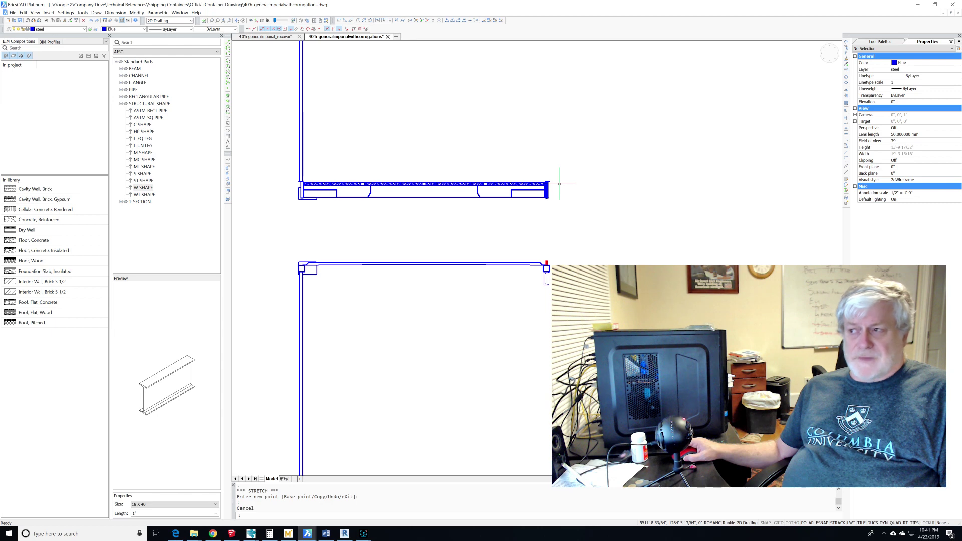
scroll(560, 184, up, 5)
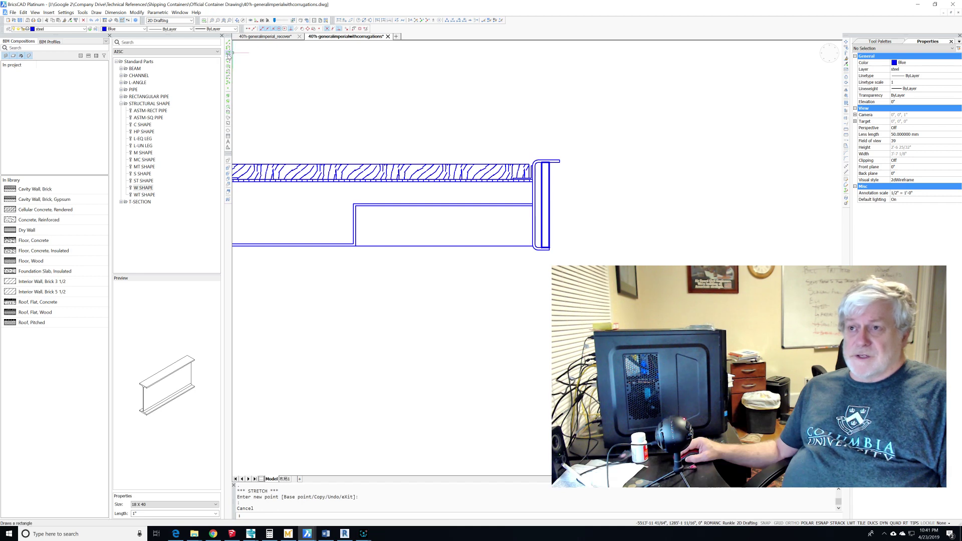
click(228, 54)
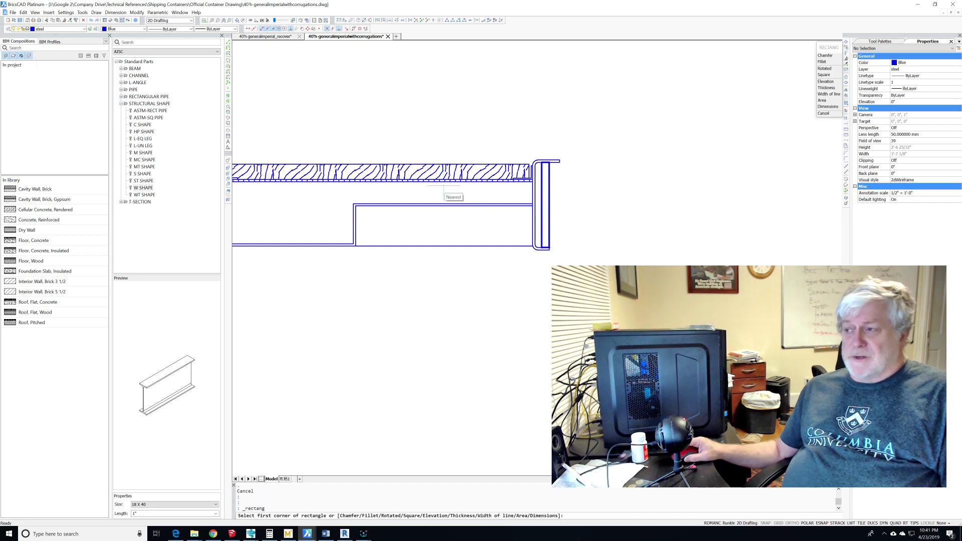
click(538, 251)
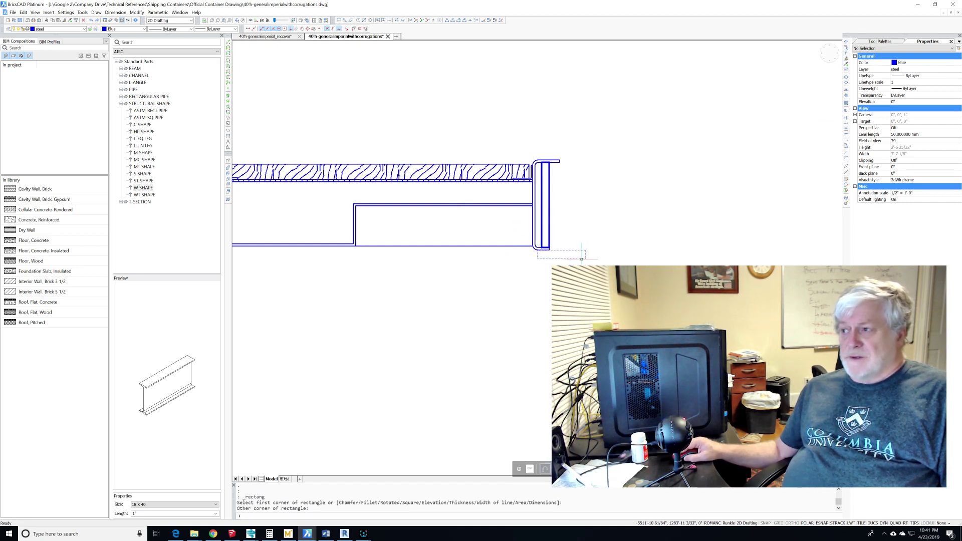
Stretch the inner end of the bottom plate inward, past the channel web and under the container floor
scroll(529, 256, up, 3)
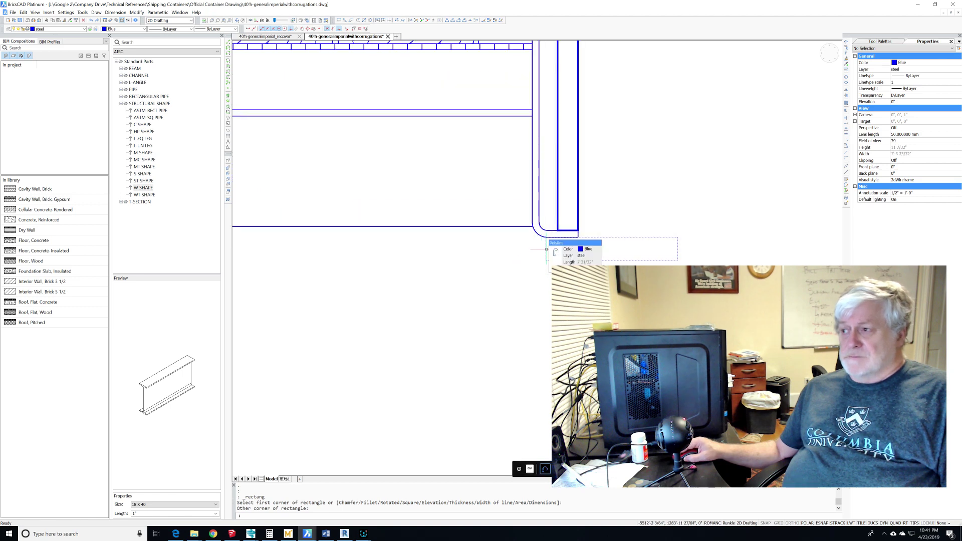
click(546, 250)
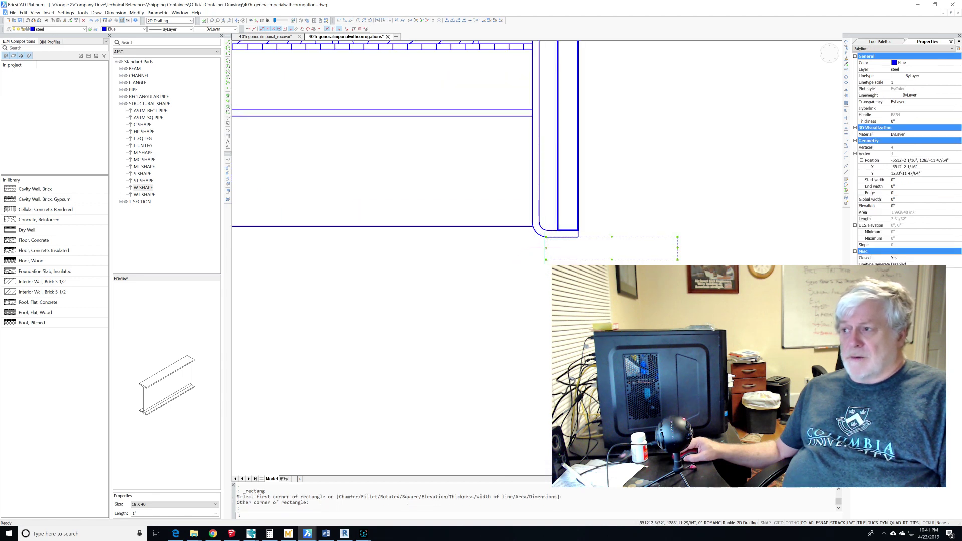
click(499, 253)
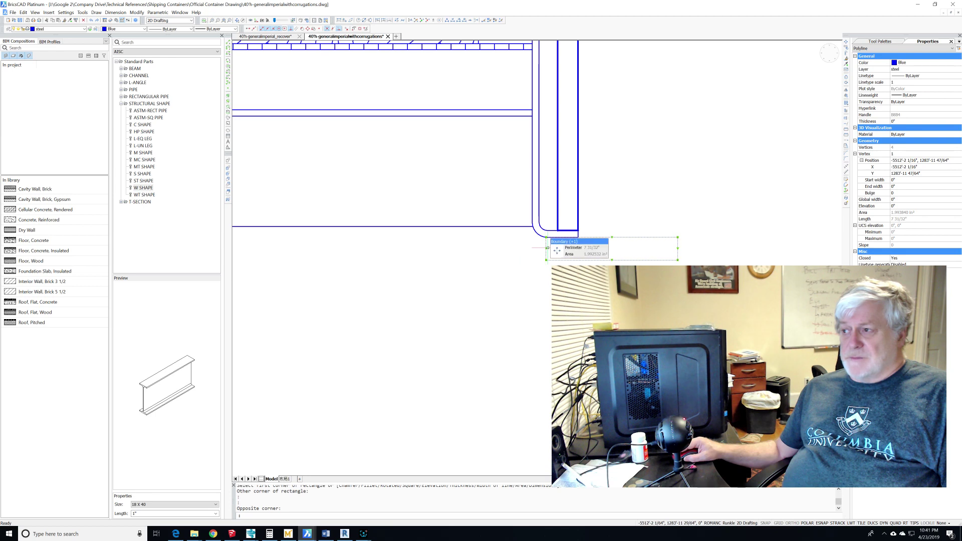
click(546, 249)
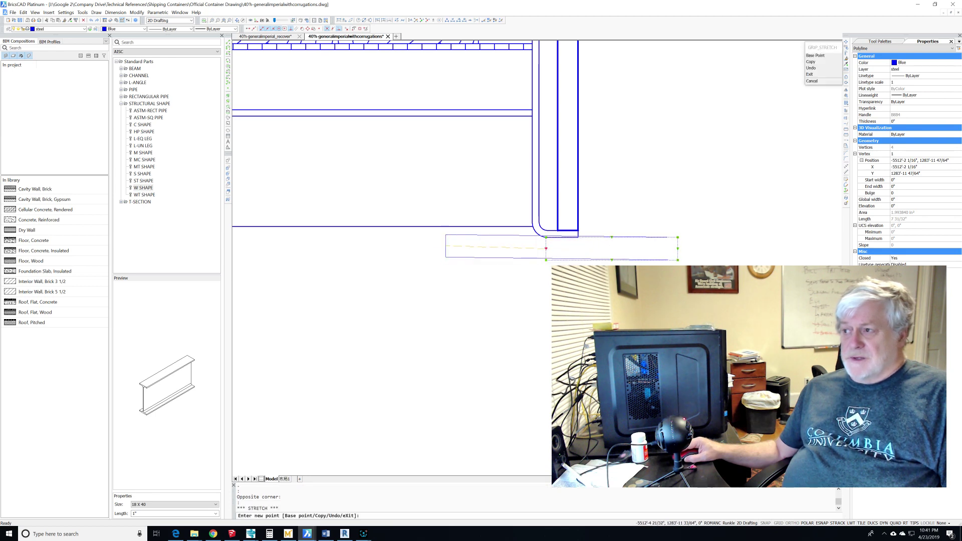
click(435, 249)
scroll(456, 285, down, 4)
click(457, 285)
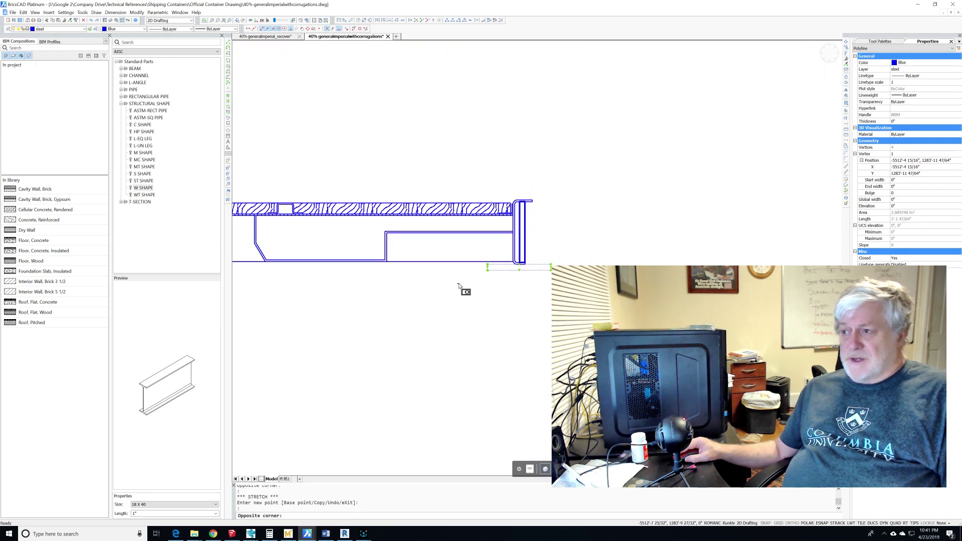
key(Escape)
key(Escape)
Draw a horizontal reference line from the underside of the upper container's closed-side corner casting to beyond the open-side channel
scroll(501, 293, down, 3)
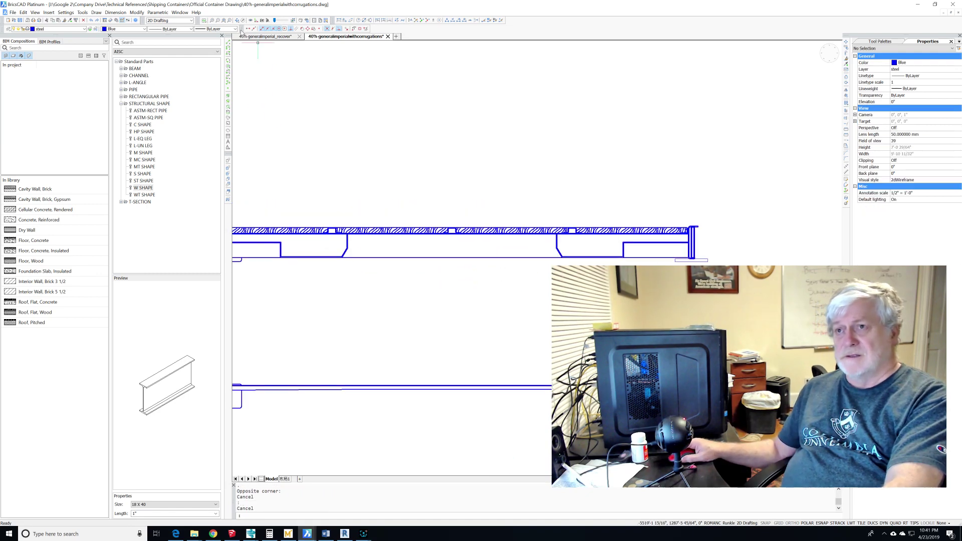
click(230, 46)
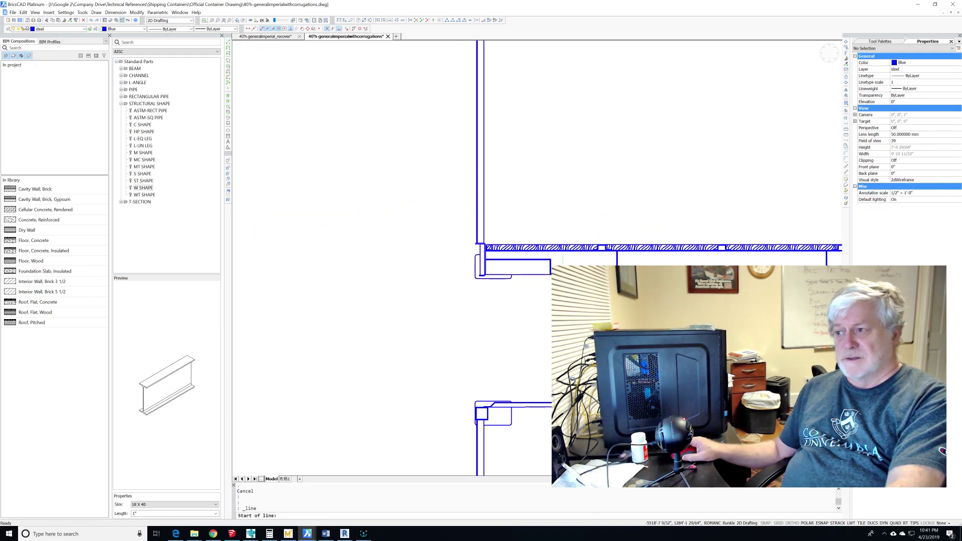
click(496, 275)
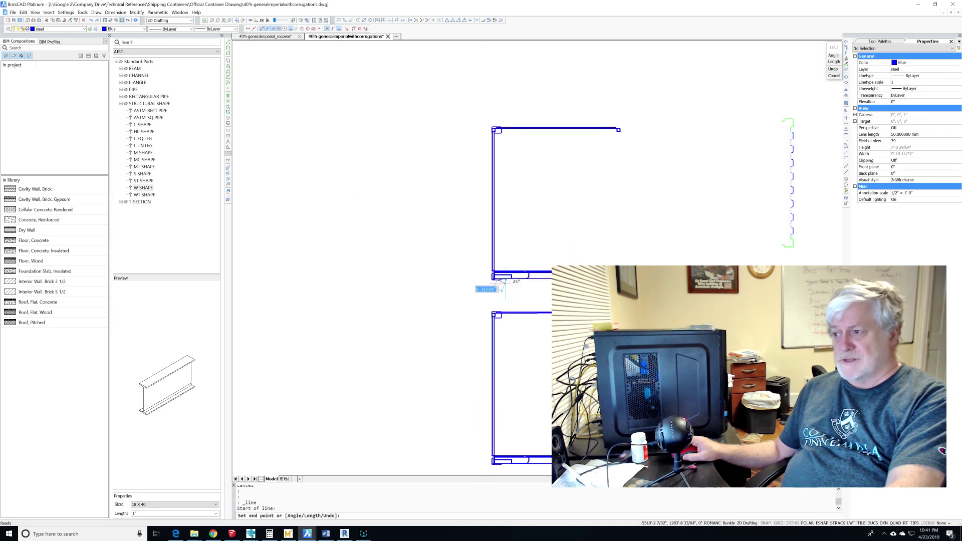
scroll(526, 277, down, 3)
scroll(654, 273, up, 4)
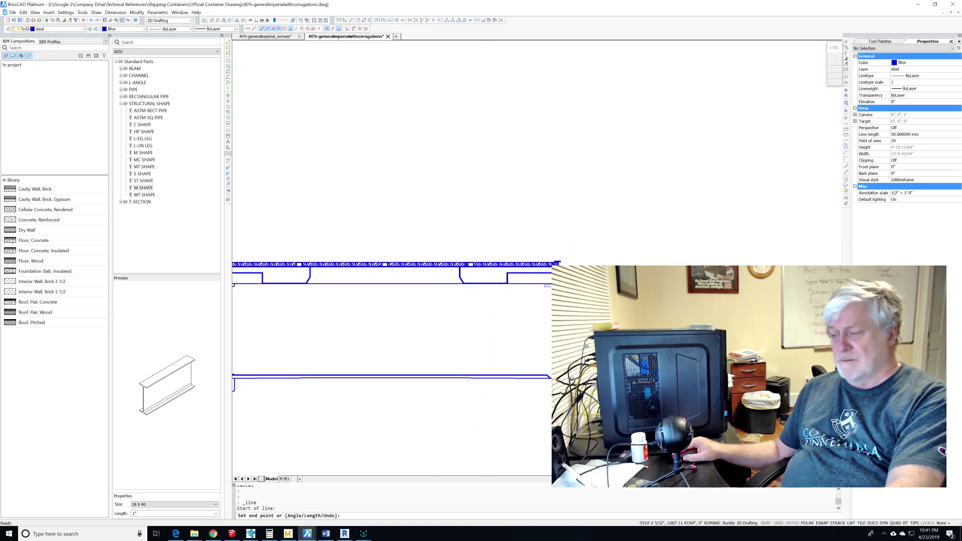
click(616, 273)
scroll(617, 264, up, 3)
key(Return)
click(578, 264)
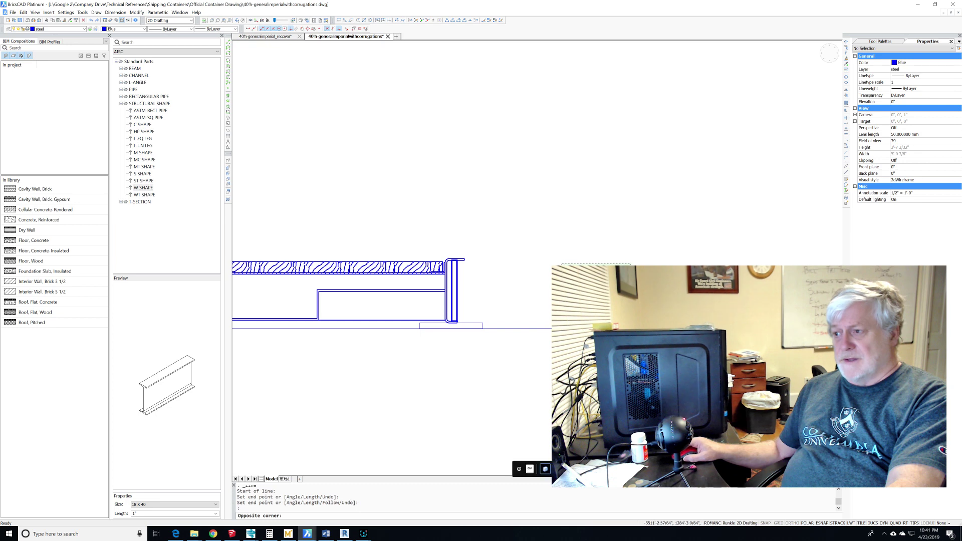
key(Escape)
Stretch the bottom edge of the plate up to meet the horizontal reference line
scroll(476, 316, up, 4)
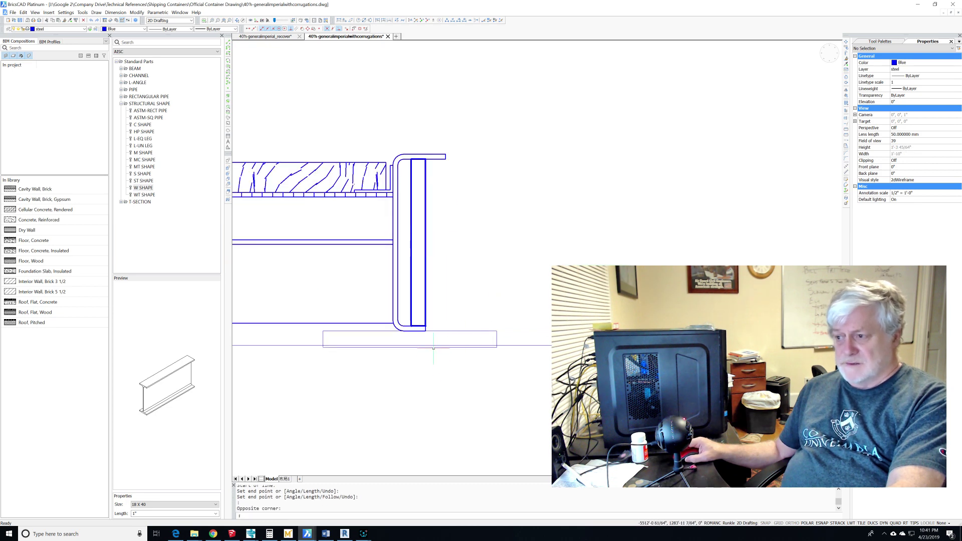
click(435, 346)
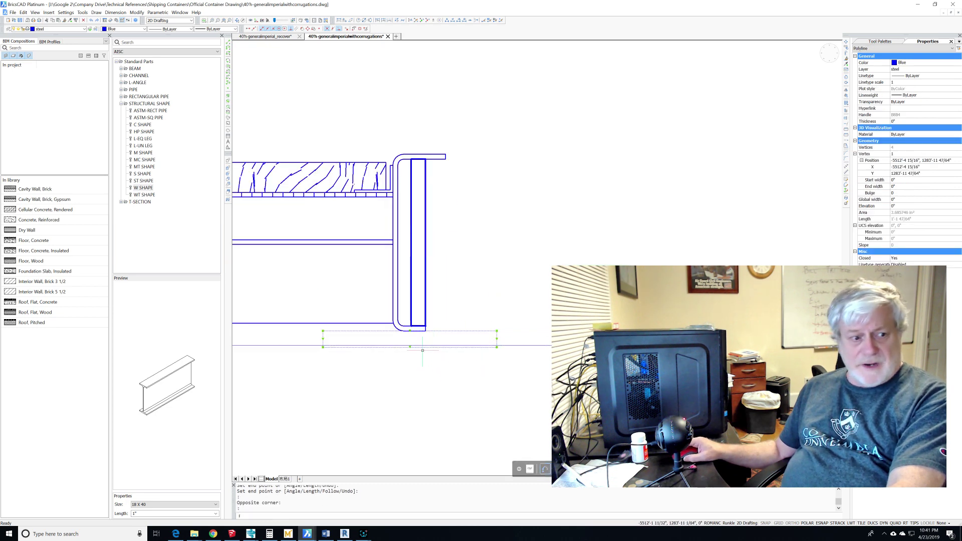
scroll(424, 349, up, 3)
click(396, 346)
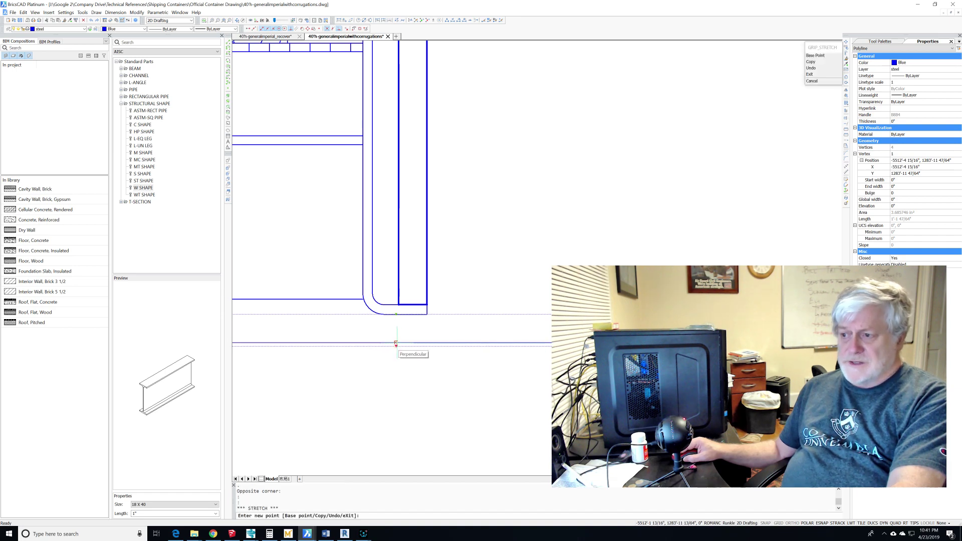
click(396, 345)
scroll(461, 330, down, 4)
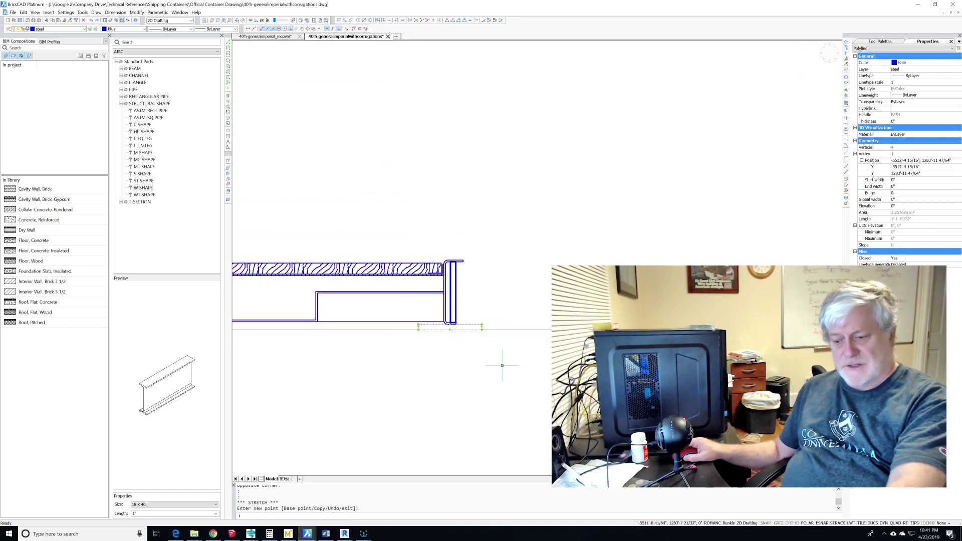
key(Escape)
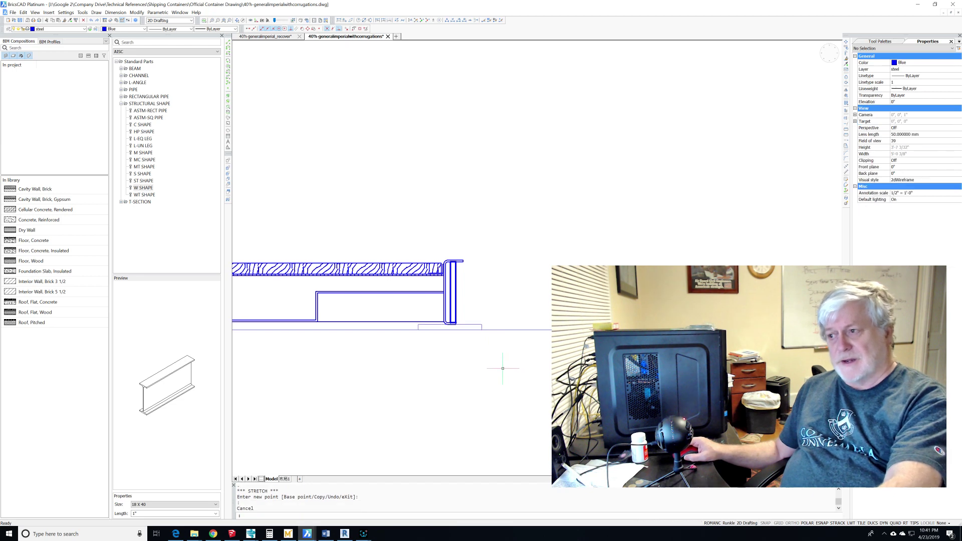
Hatch the bottom plate and the vertical plate in the floor channel with the STEEL pattern at scale 0.25
click(97, 13)
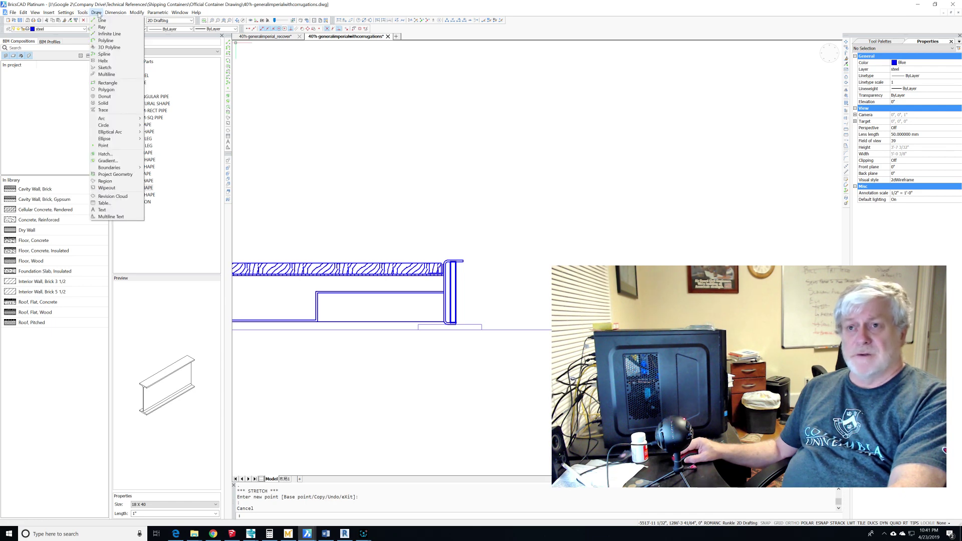
mouse_move(130, 123)
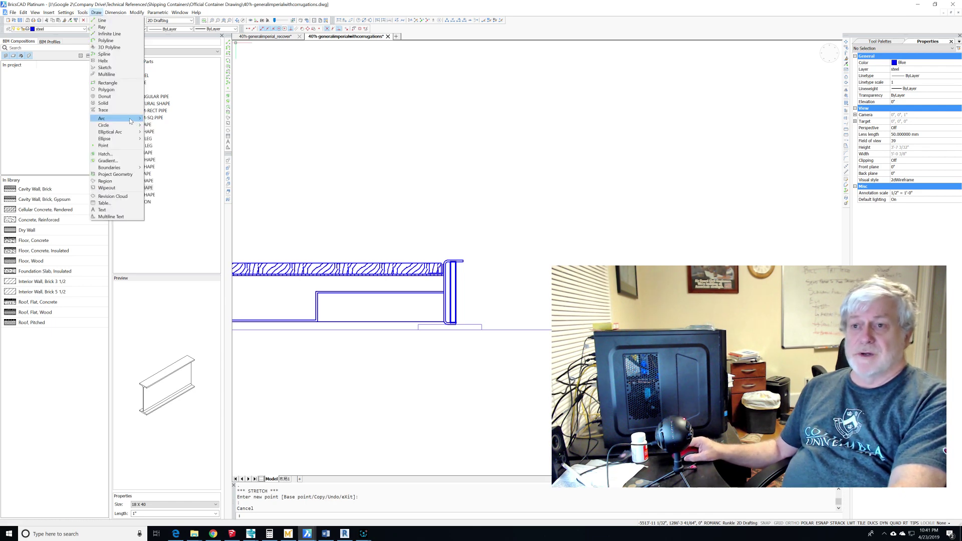
click(132, 154)
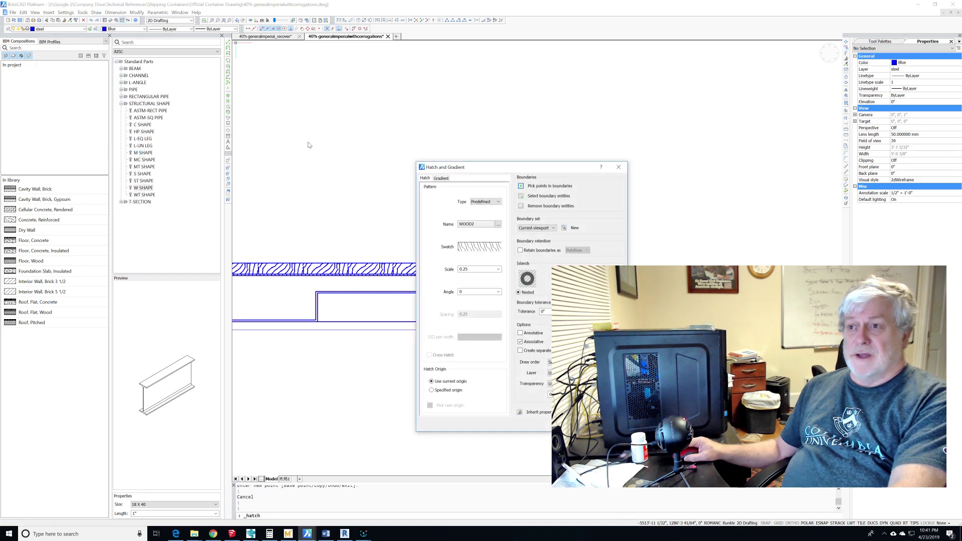
click(499, 225)
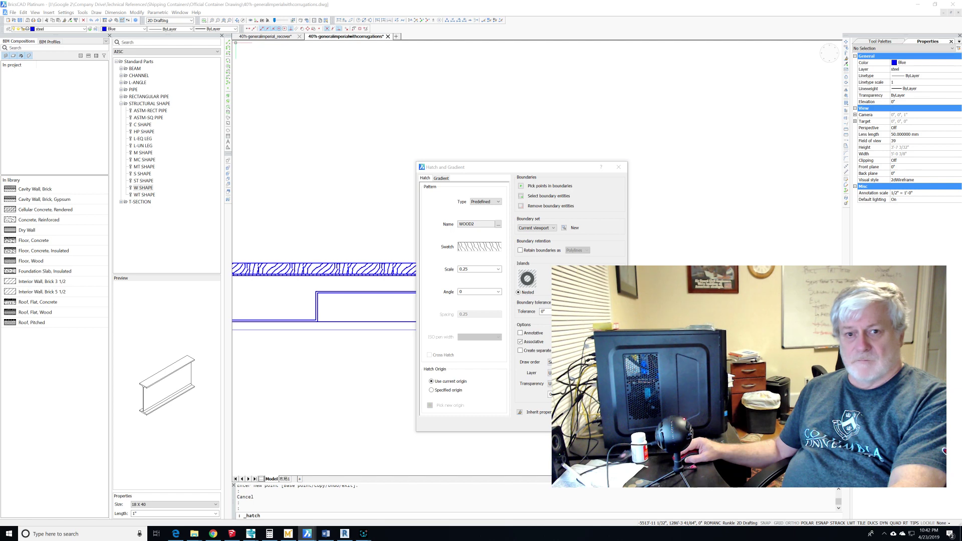
key(Return)
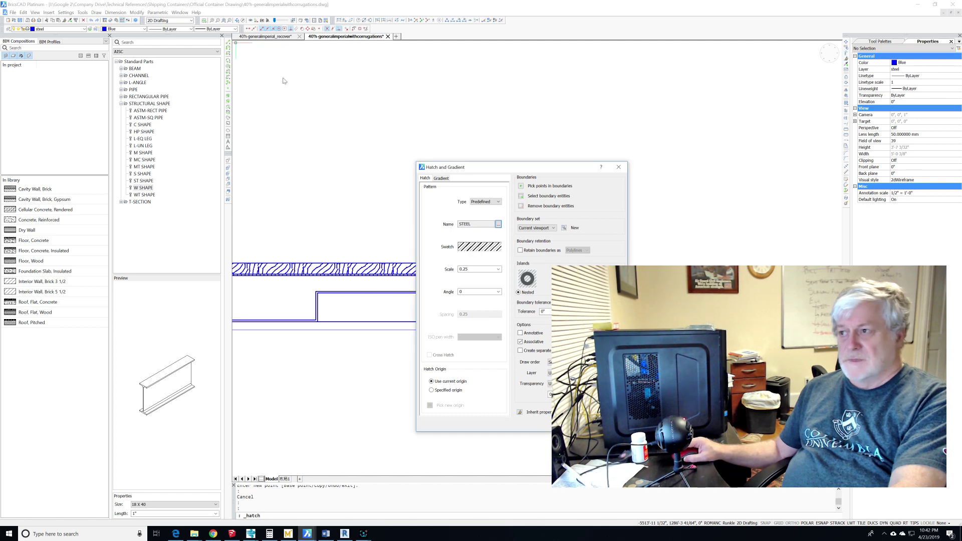
click(522, 186)
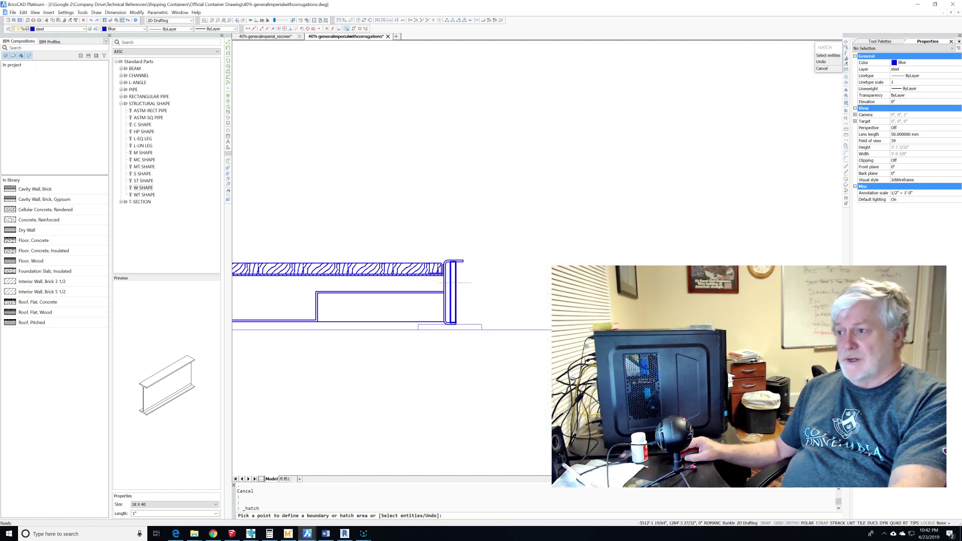
click(456, 327)
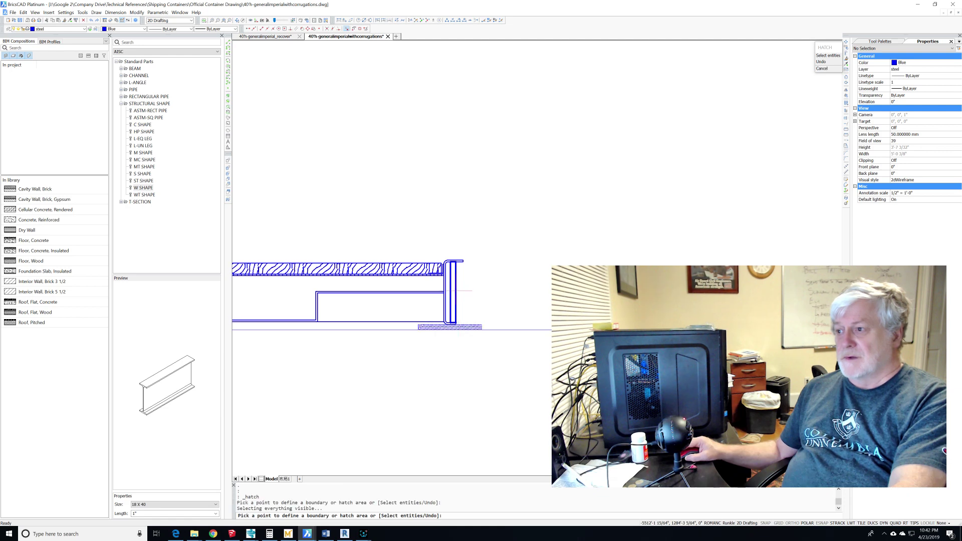
key(Return)
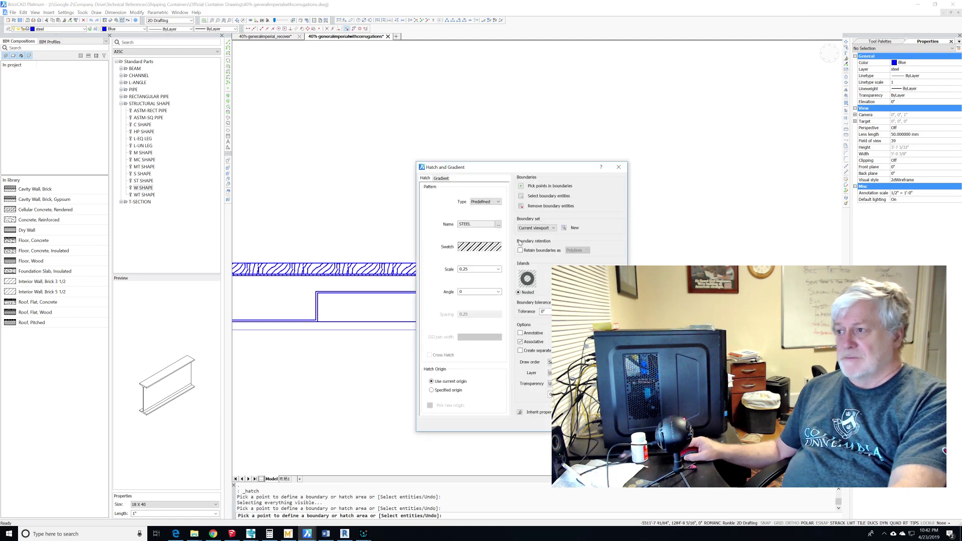
key(Return)
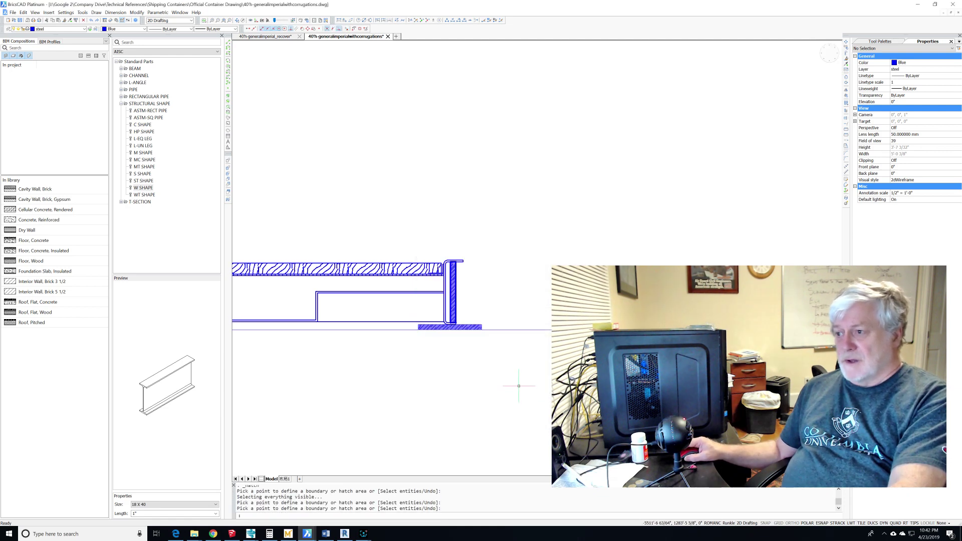
scroll(484, 301, up, 5)
scroll(481, 301, down, 3)
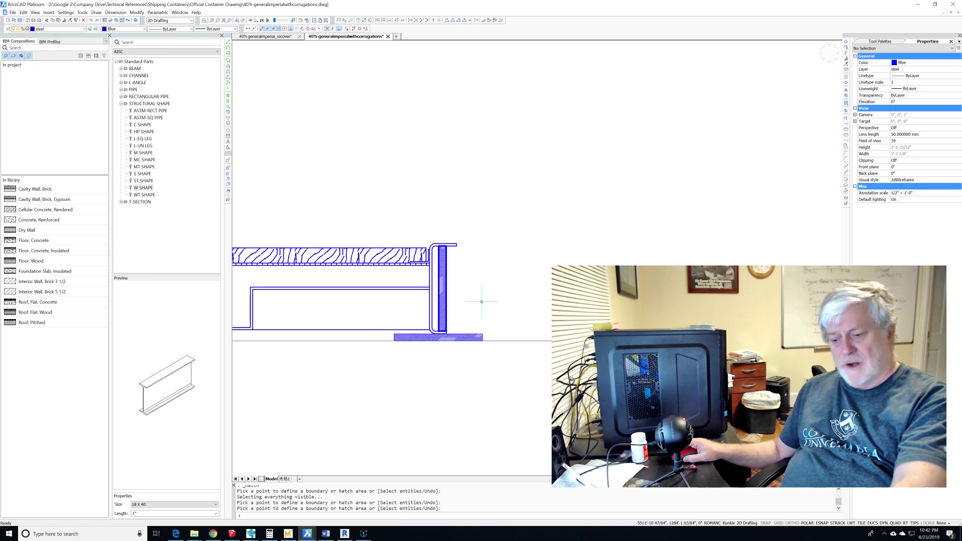
key(Escape)
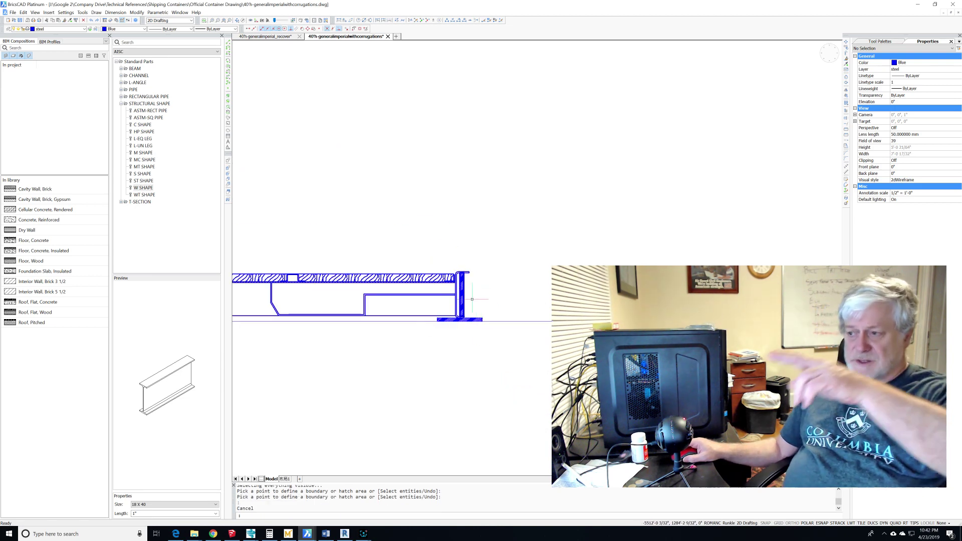
Delete the bottom plate with the steel hatching, and the vertical plate inside the open-side floor channel
scroll(478, 302, up, 3)
scroll(478, 306, up, 2)
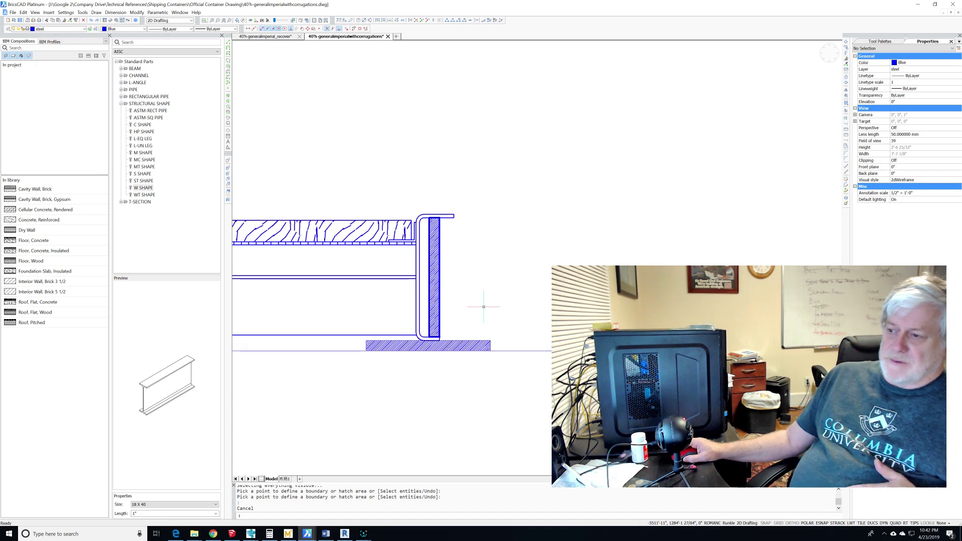
click(508, 357)
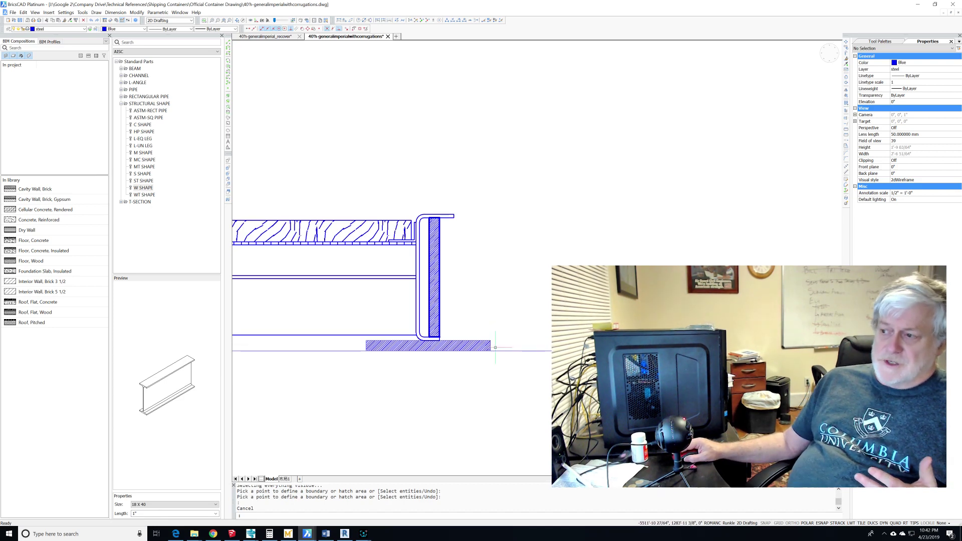
click(481, 336)
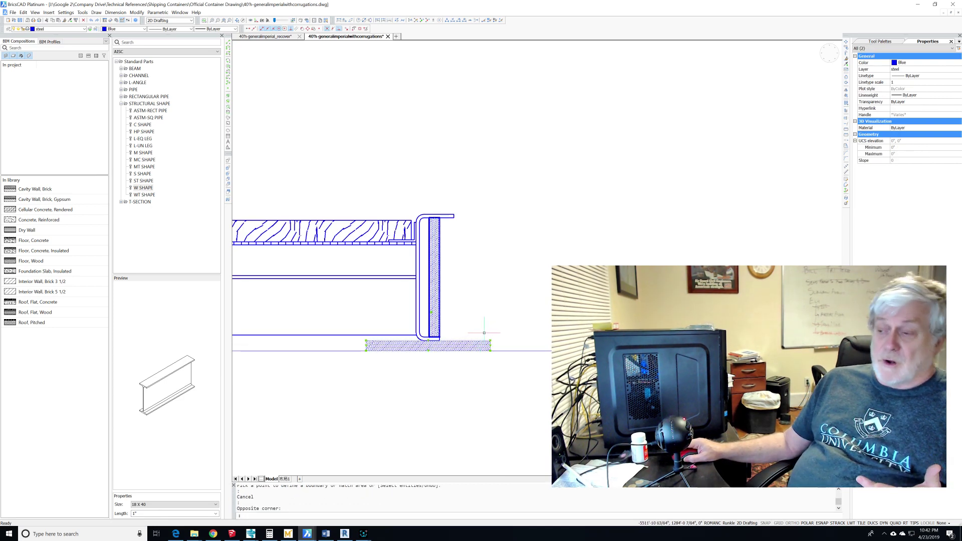
key(Delete)
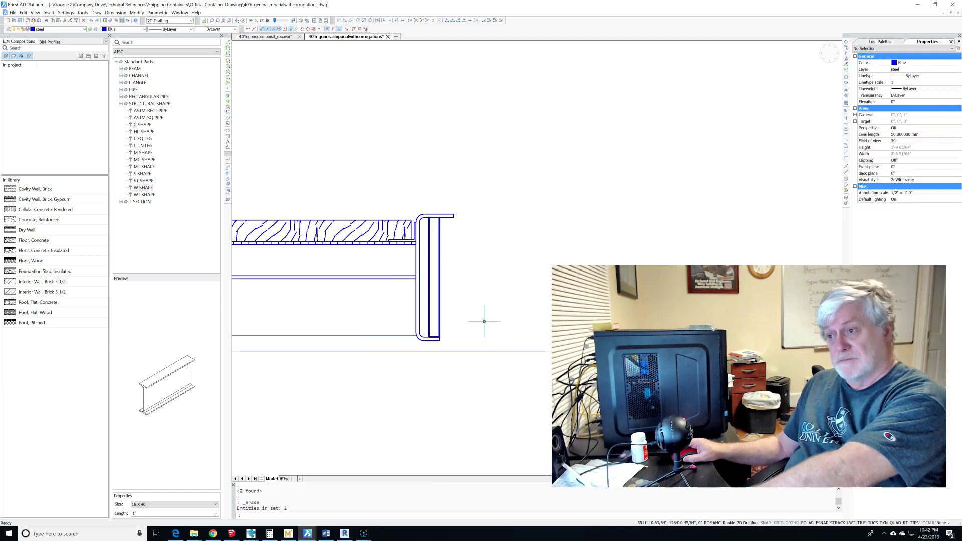
click(431, 302)
key(Delete)
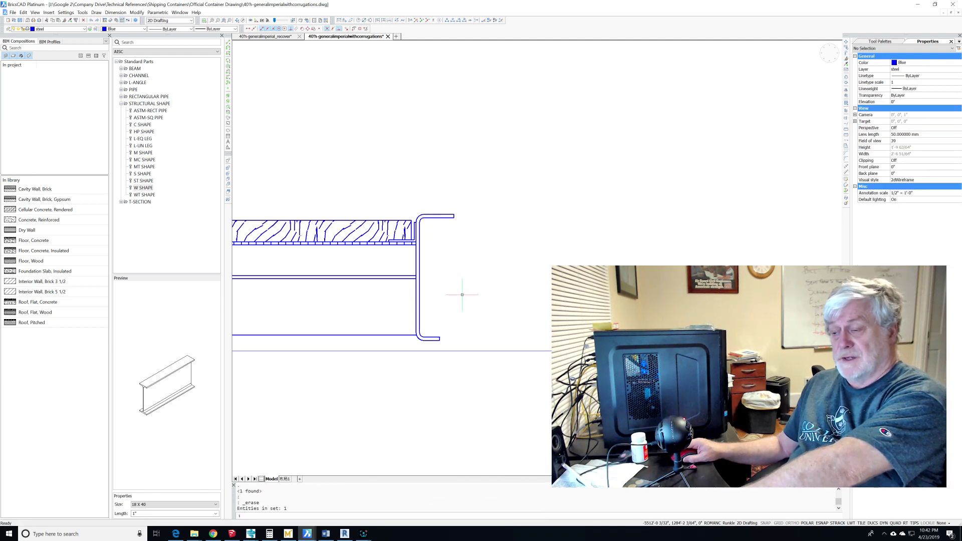
Move the whole lower container straight up until its upper corner casting meets the underside of the upper container's bottom corner casting
scroll(465, 300, down, 2)
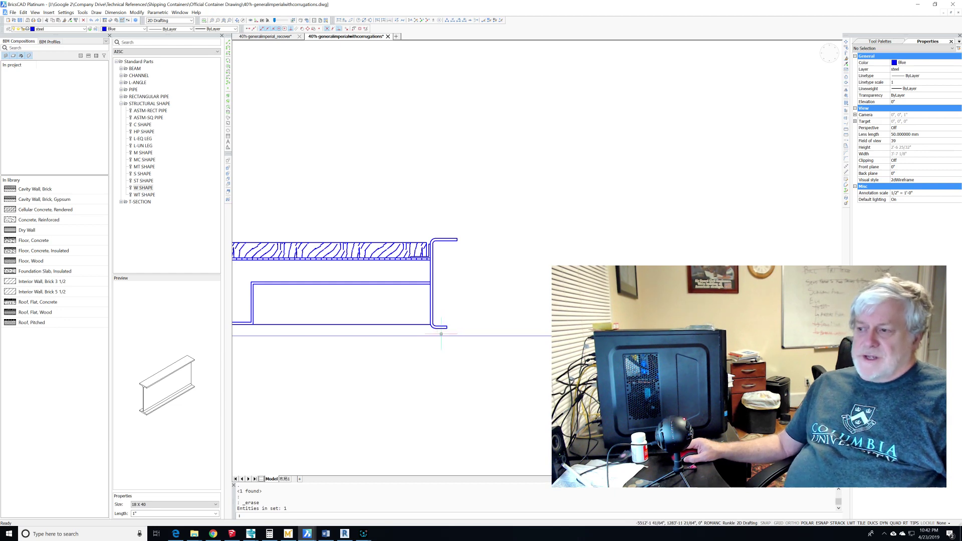
scroll(441, 334, down, 6)
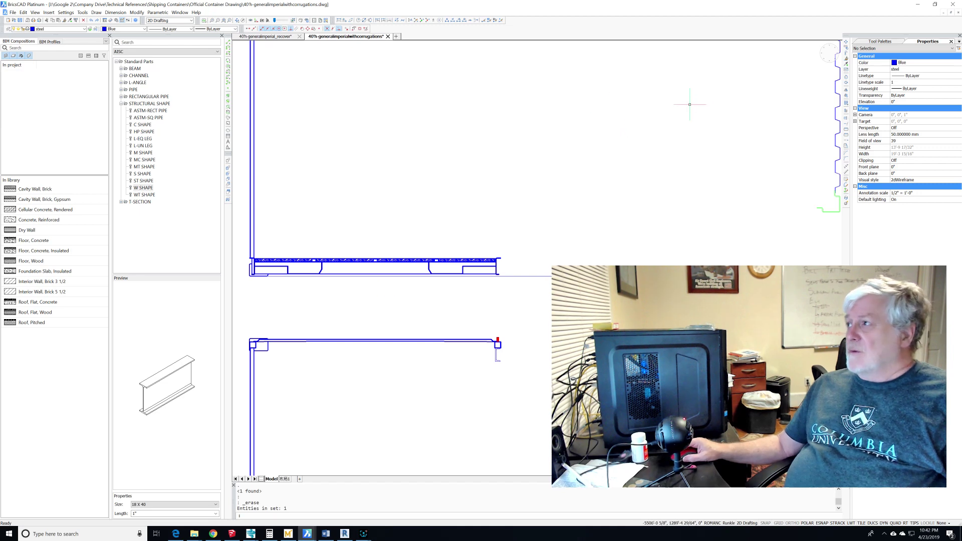
click(846, 42)
scroll(448, 373, down, 4)
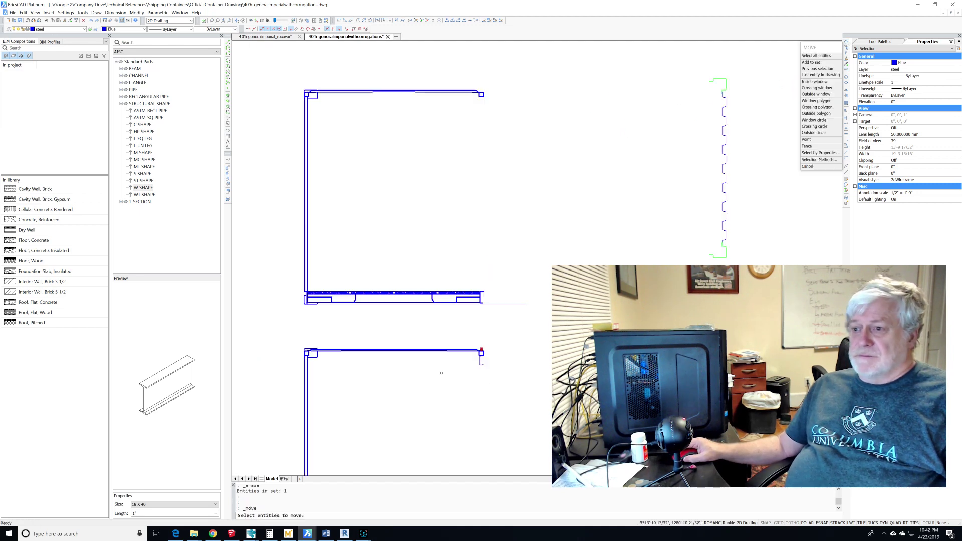
click(370, 473)
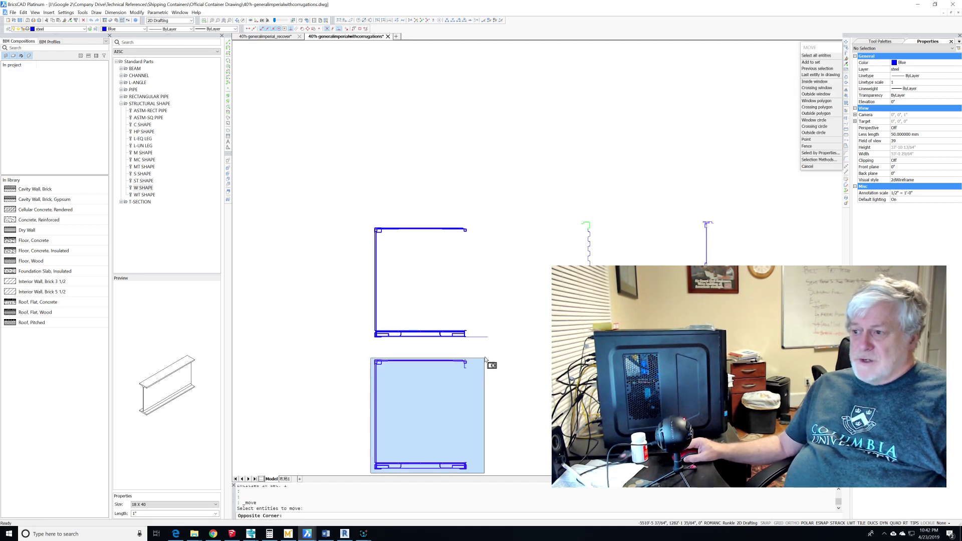
click(499, 347)
key(Return)
scroll(401, 372, up, 5)
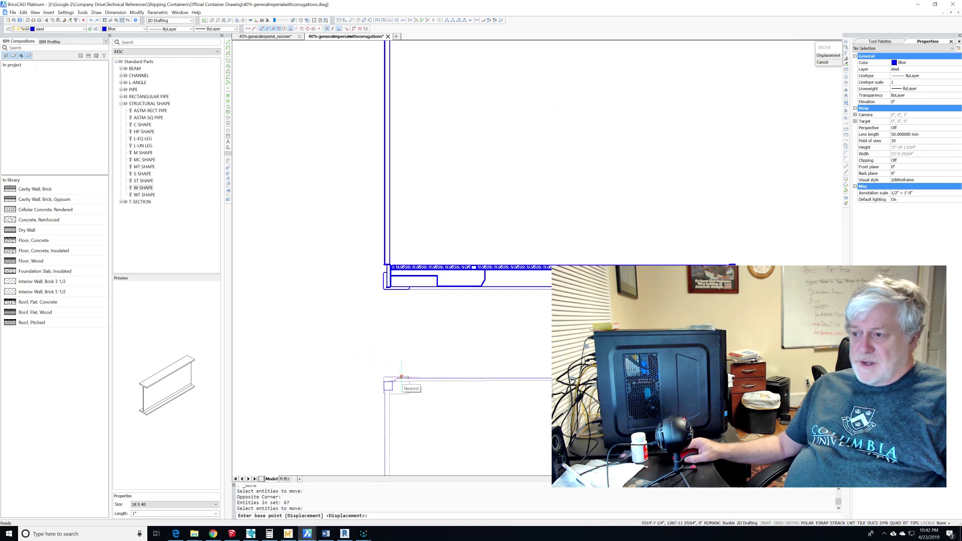
click(396, 377)
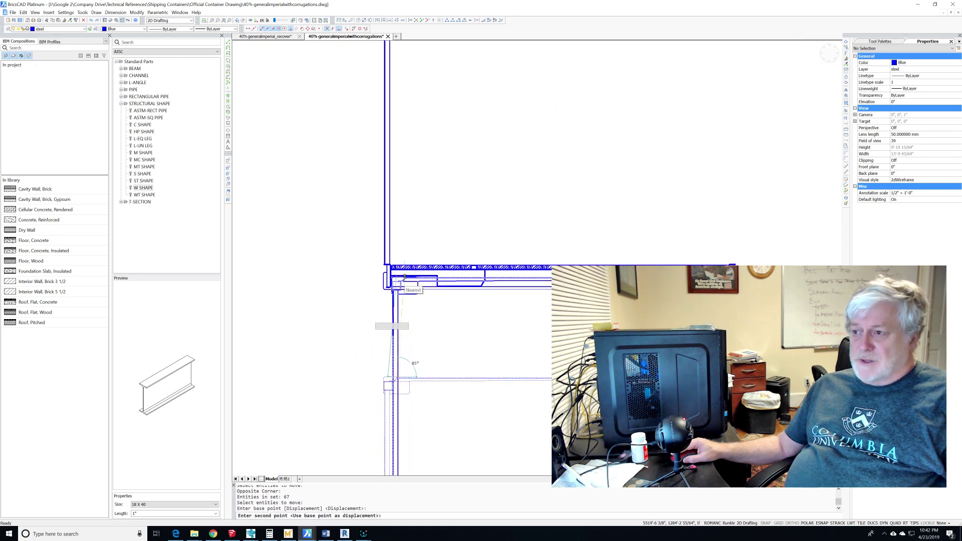
scroll(397, 296, up, 3)
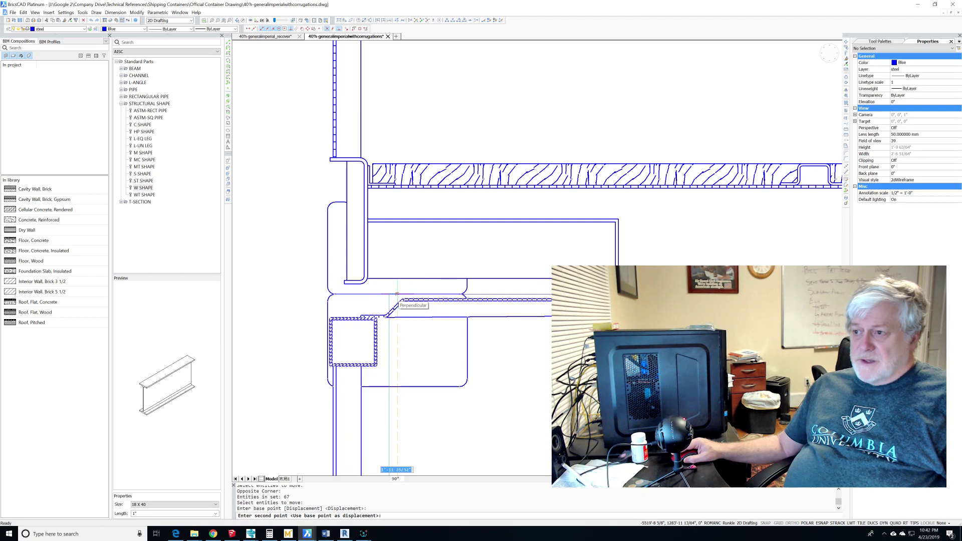
click(398, 302)
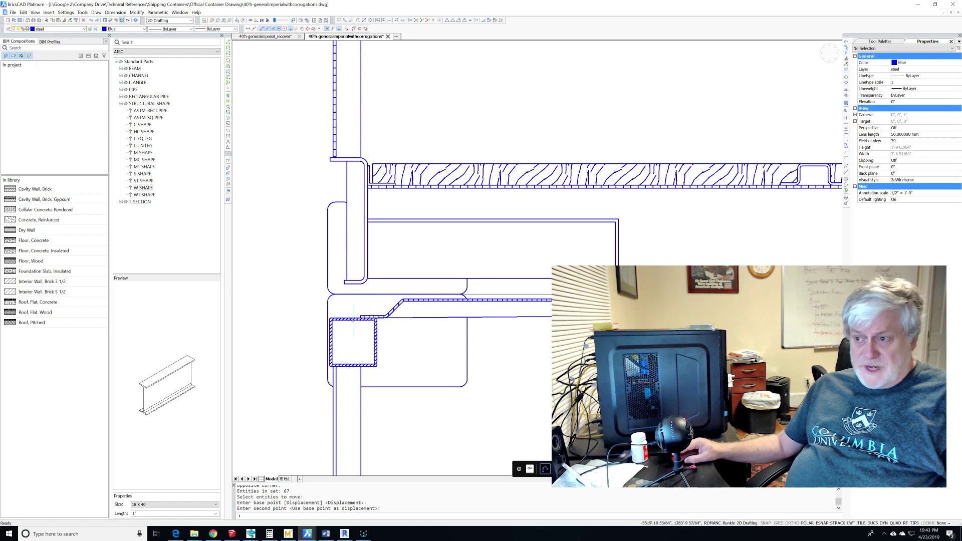
Copy the two stacked containers straight down, seating the copy's top corner casting against the bottom corner casting of the existing stack
scroll(354, 318, down, 5)
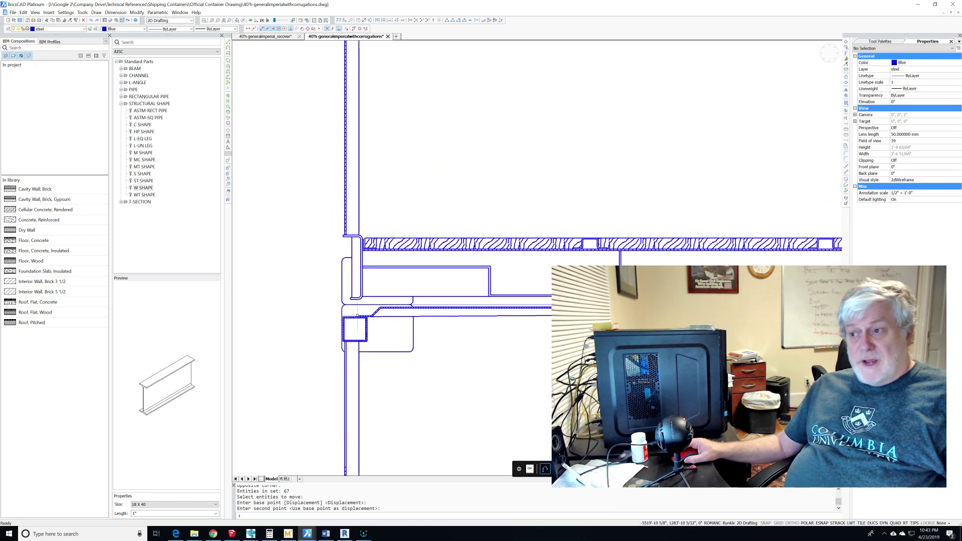
scroll(415, 255, down, 3)
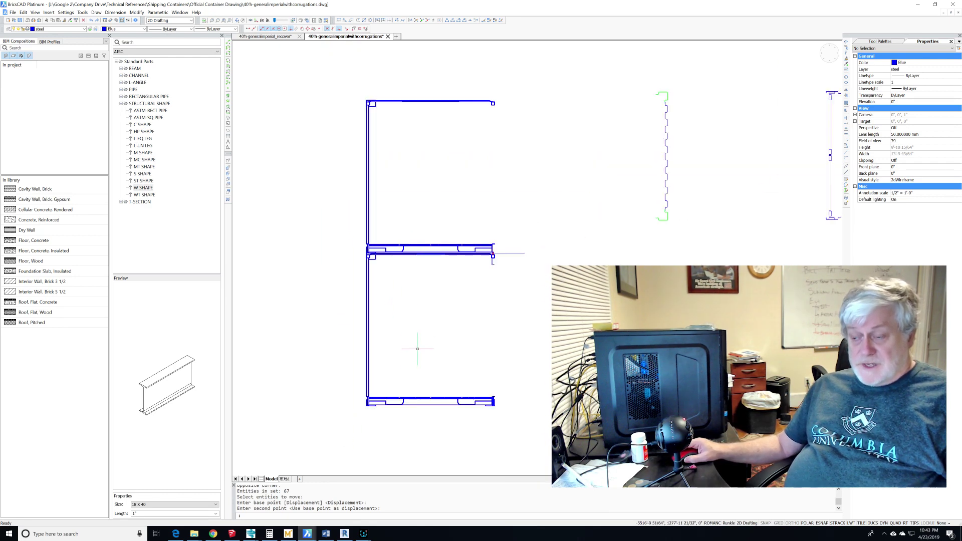
drag(419, 366, 415, 243)
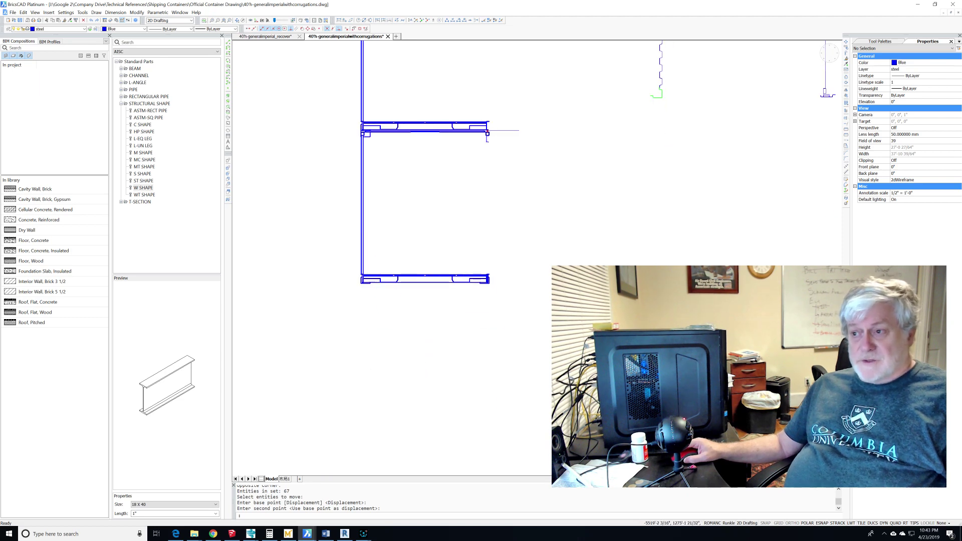
scroll(356, 271, up, 3)
scroll(355, 266, up, 2)
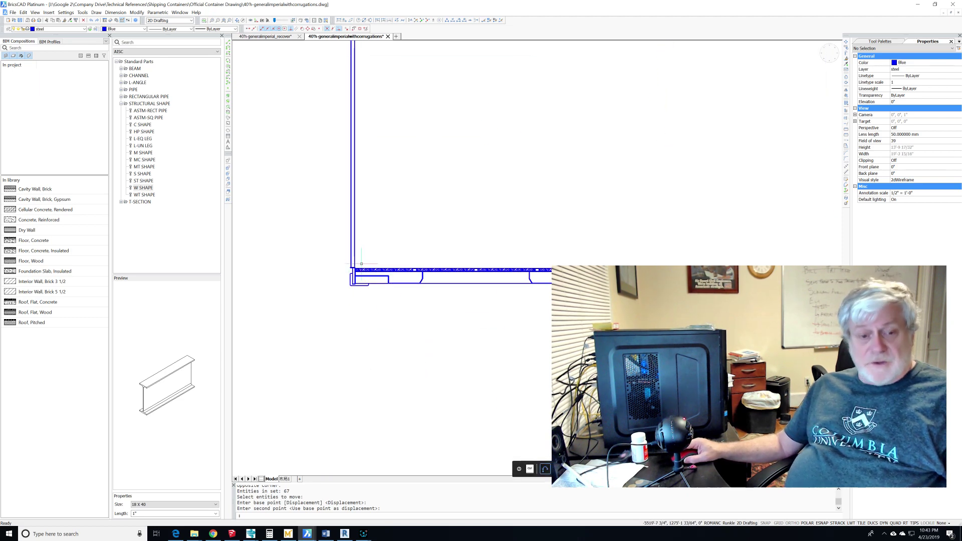
scroll(416, 251, down, 3)
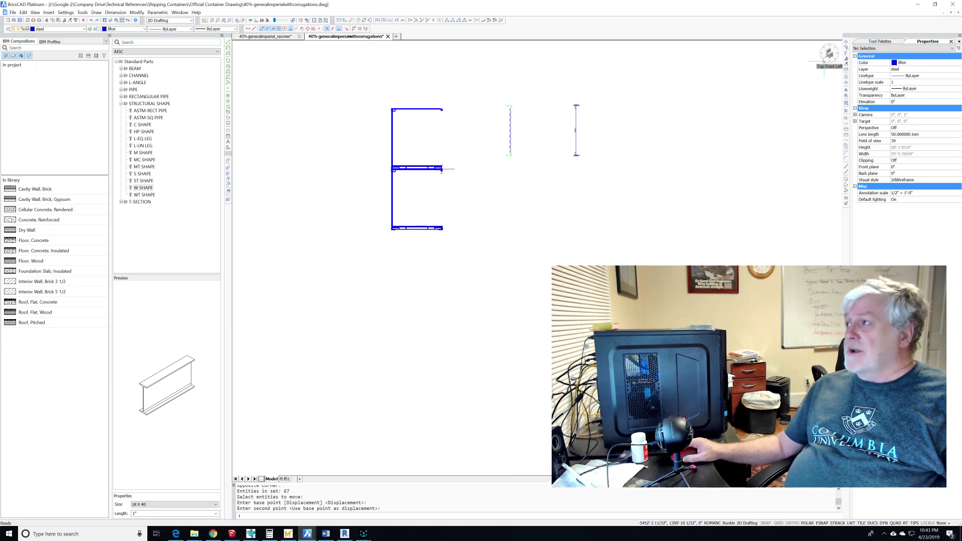
click(846, 49)
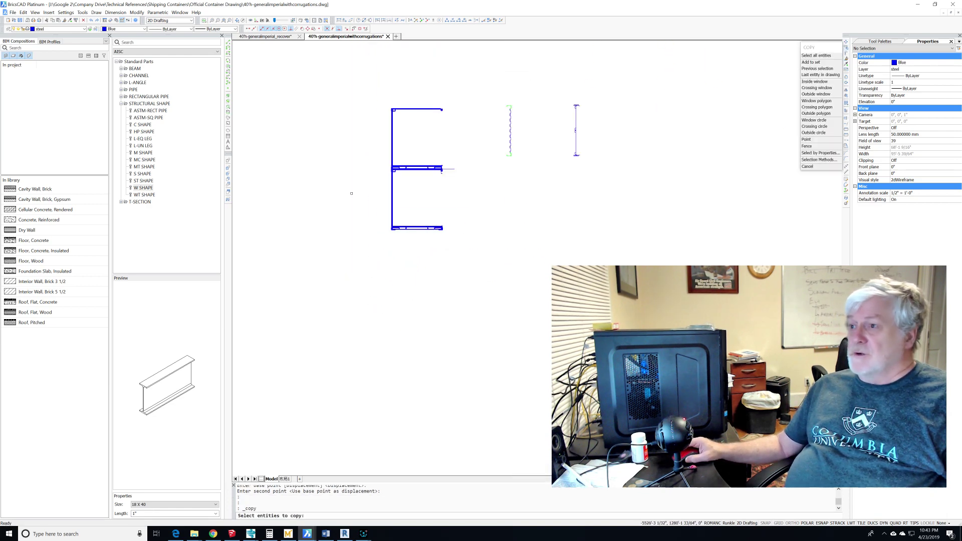
drag(369, 258, 469, 88)
key(Return)
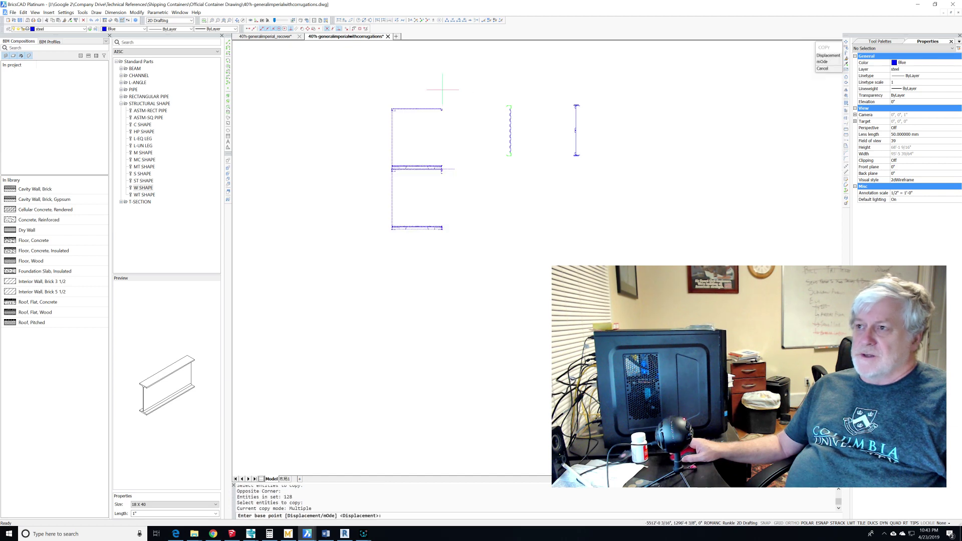
scroll(393, 99, up, 3)
scroll(393, 99, up, 3)
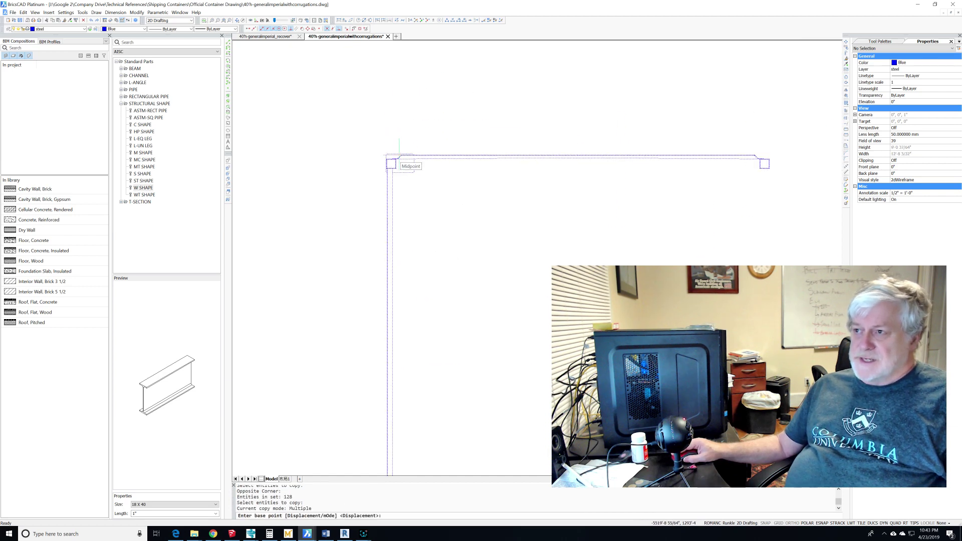
click(386, 133)
scroll(405, 142, down, 3)
scroll(405, 142, down, 2)
scroll(373, 265, up, 5)
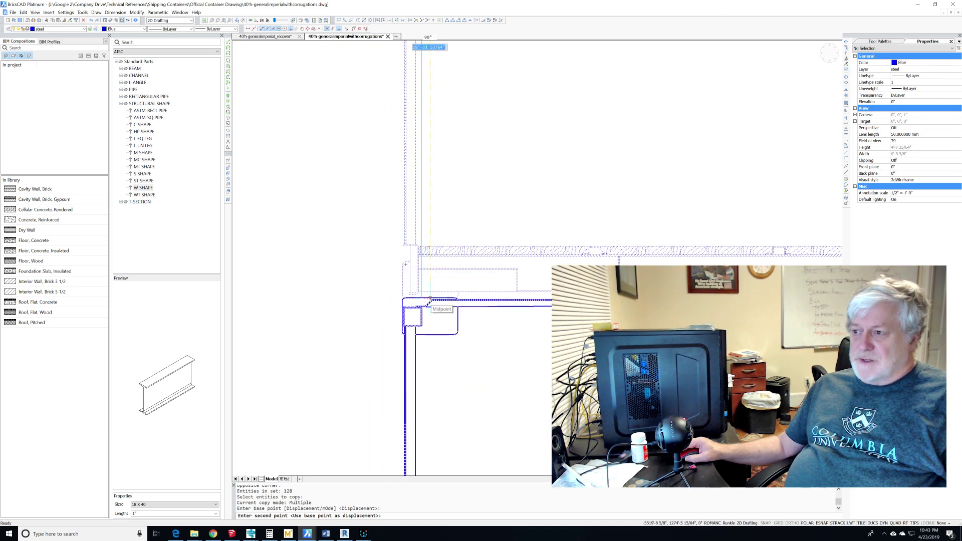
click(431, 301)
scroll(430, 300, down, 4)
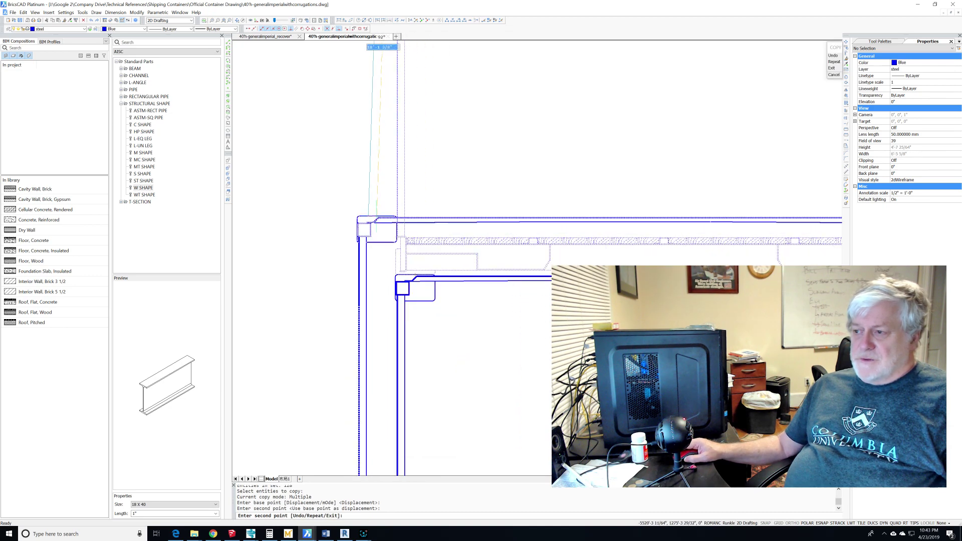
scroll(392, 224, up, 5)
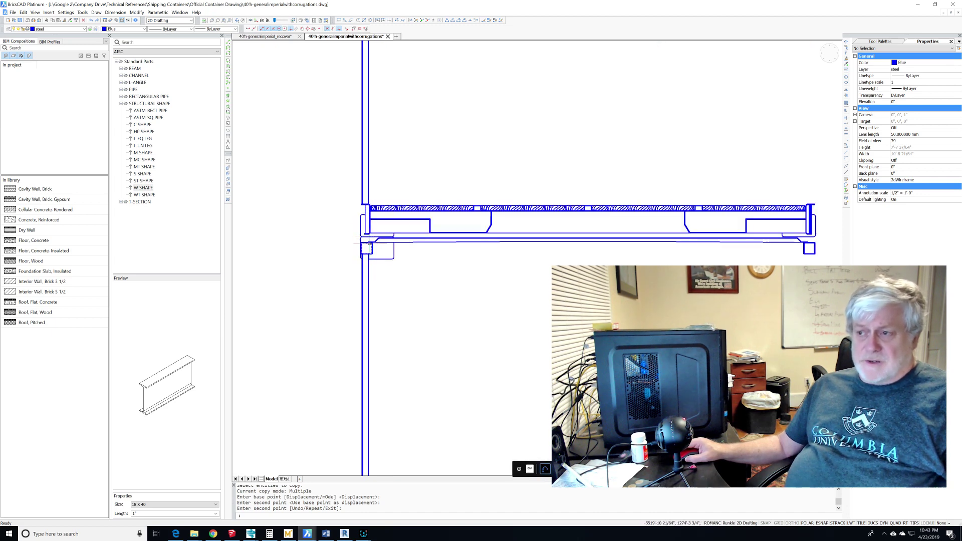
Examine the open-side floor edges and corner castings at successive levels of the container stack, comparing the joints with and without the steel plate
mouse_move(363, 236)
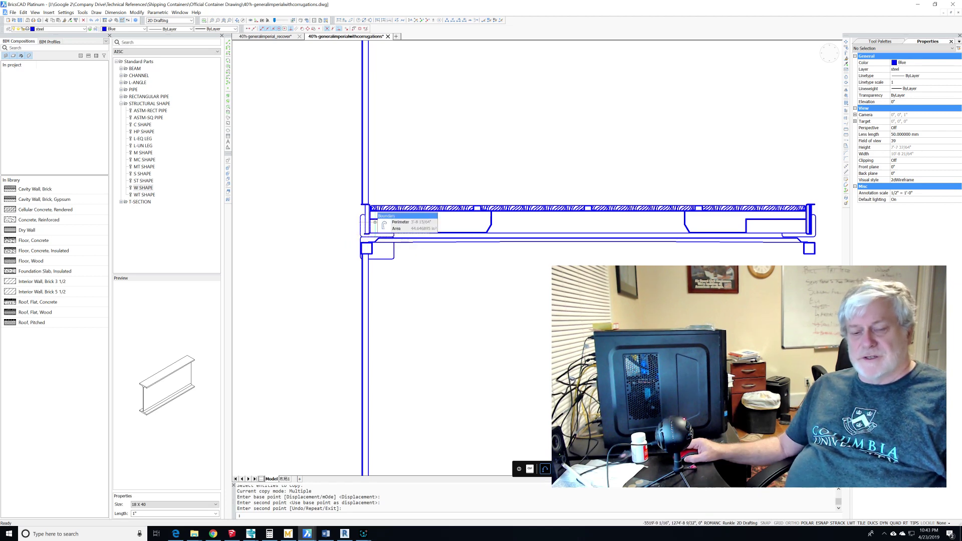
scroll(463, 165, down, 4)
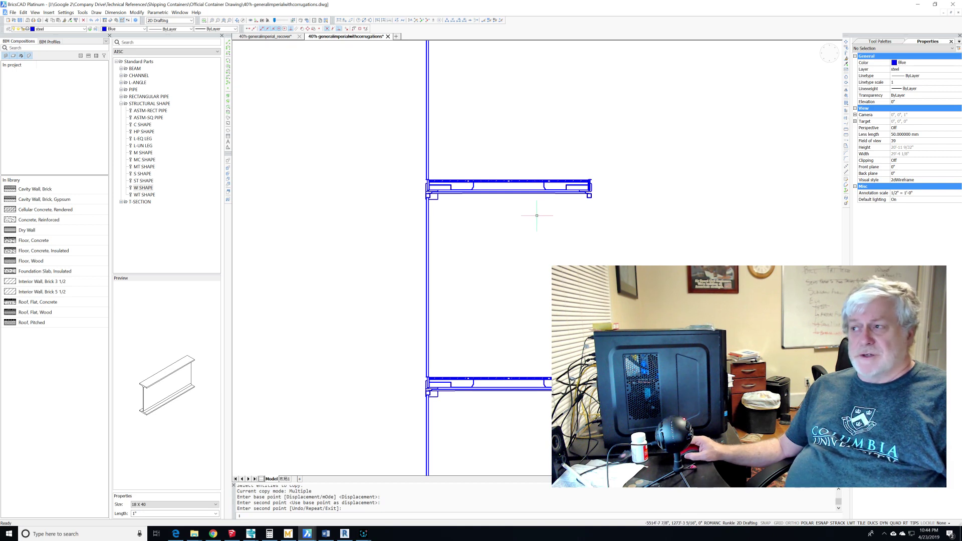
scroll(584, 190, up, 5)
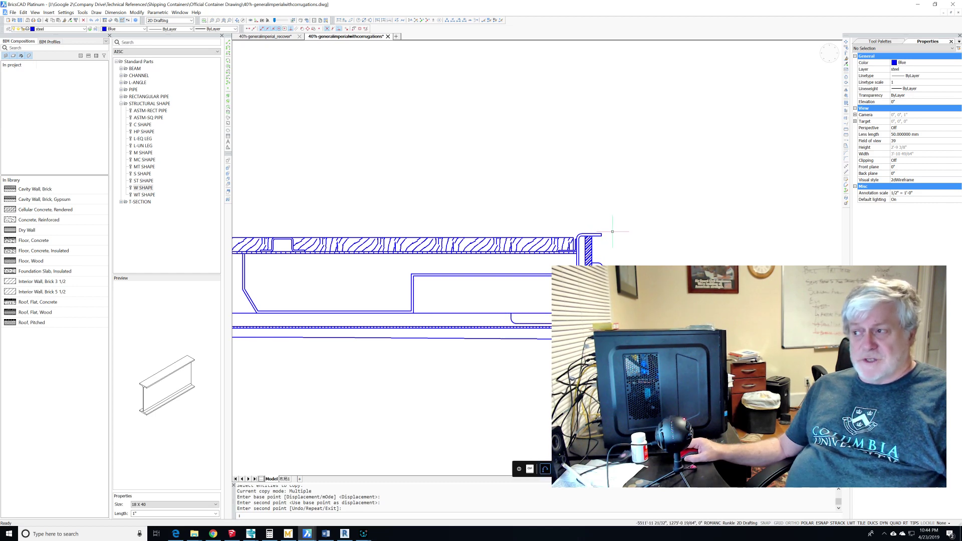
scroll(612, 228, down, 5)
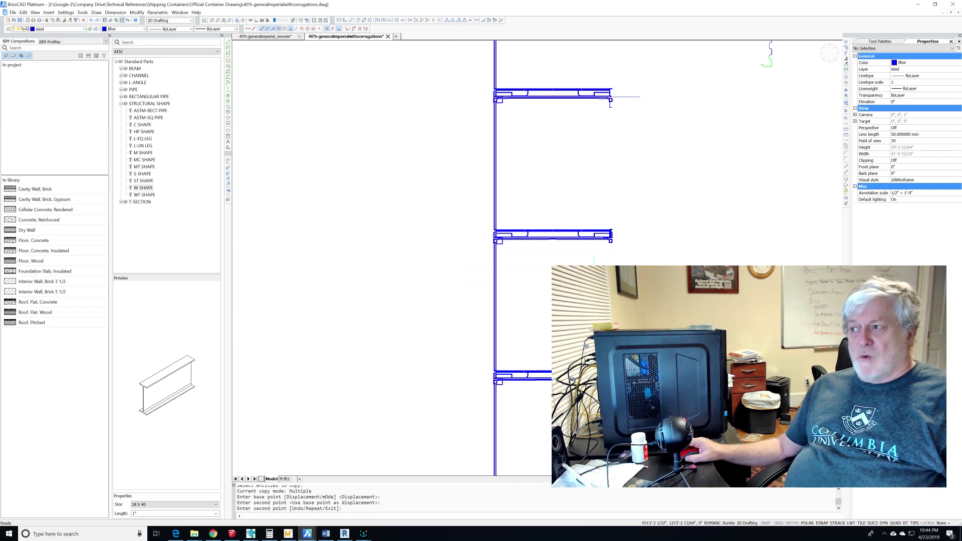
scroll(442, 350, up, 5)
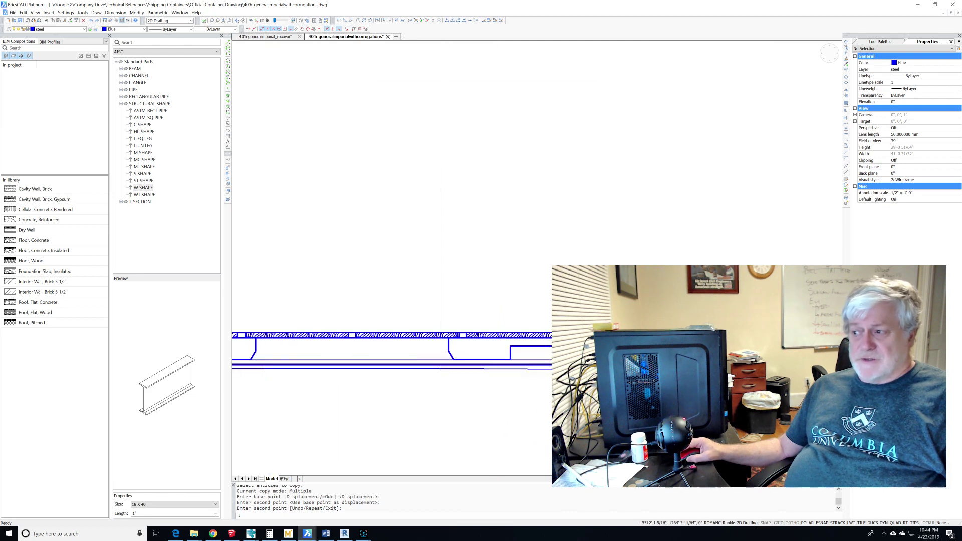
scroll(549, 351, up, 5)
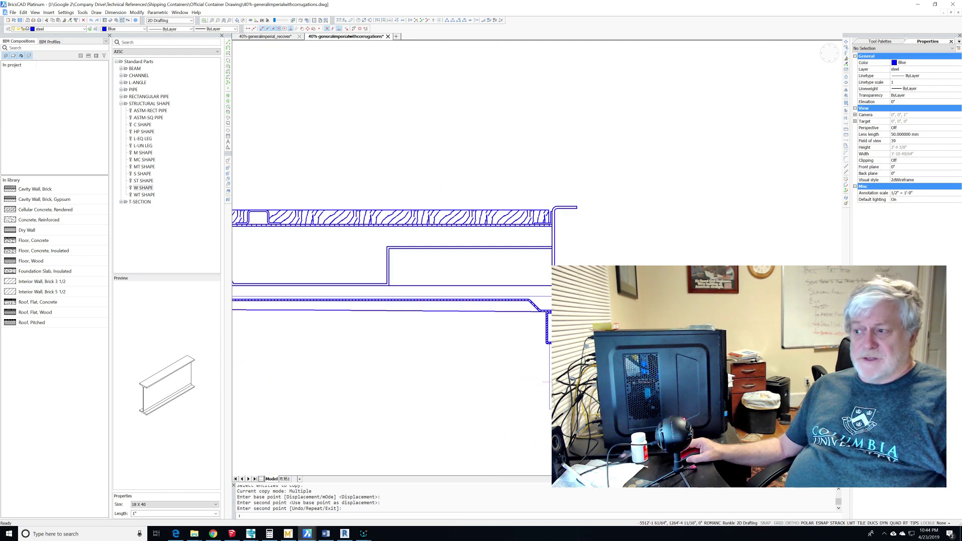